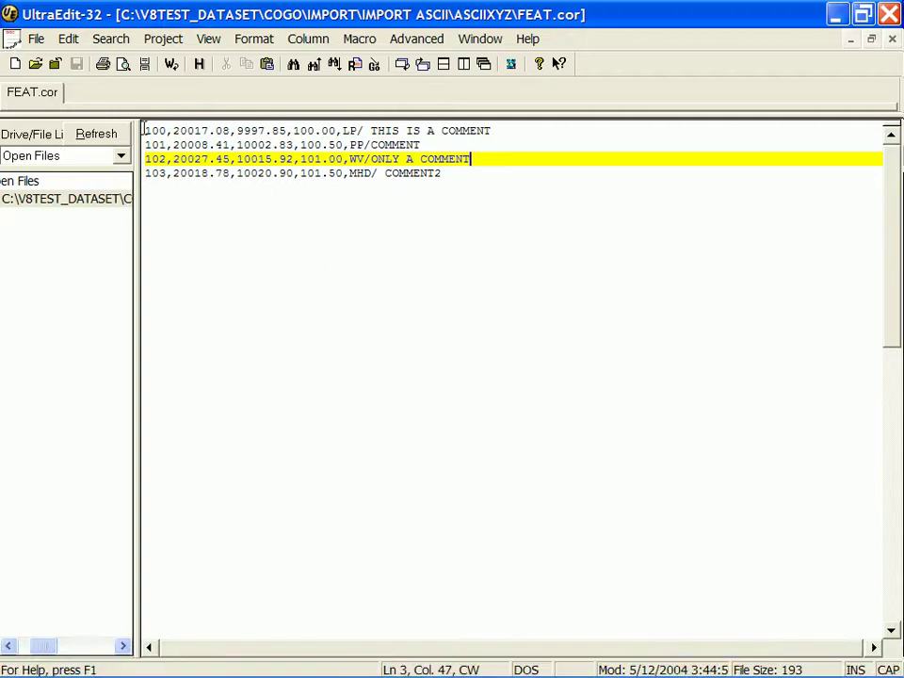
Examine the field order, delimiters and comment text in the first record of FEAT.cor
drag(144, 130, 336, 131)
click(292, 132)
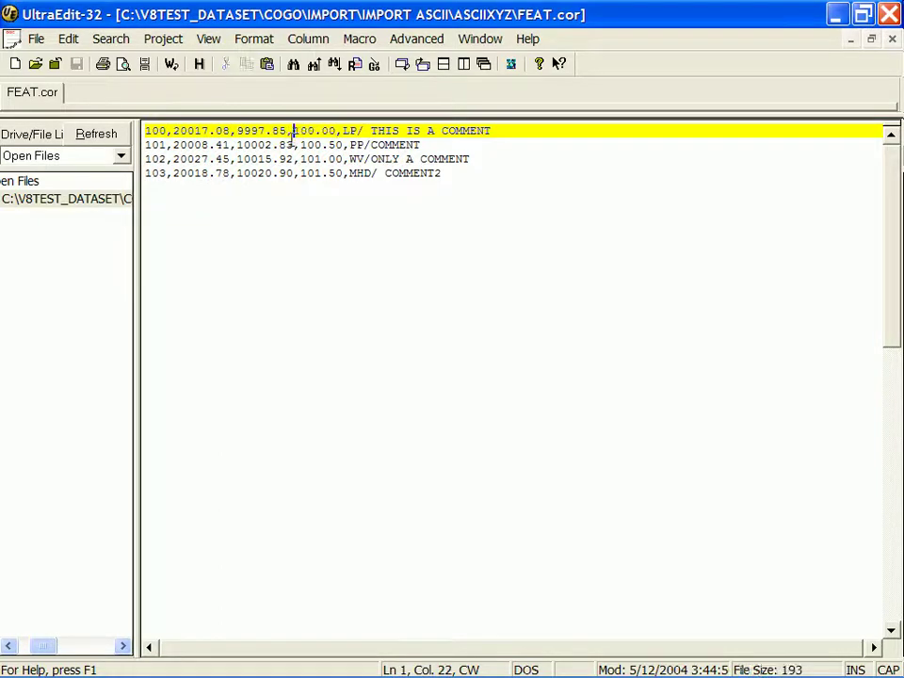
click(287, 132)
drag(343, 131, 503, 131)
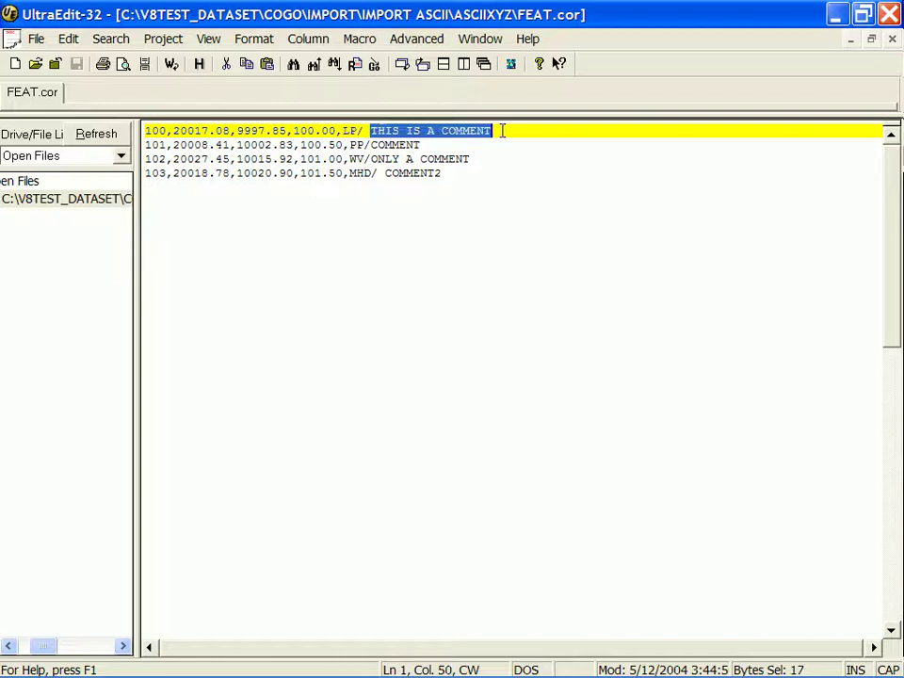
click(363, 130)
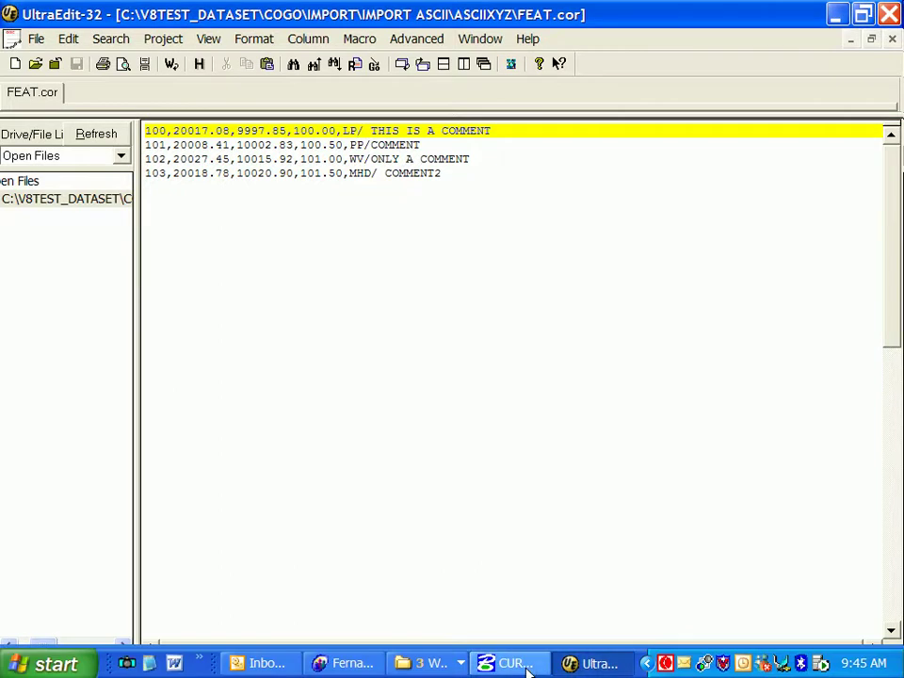
Switch to MicroStation and open the ASCII points import from Coordinate Geometry, moving its dialog up over the output area
click(516, 662)
click(83, 161)
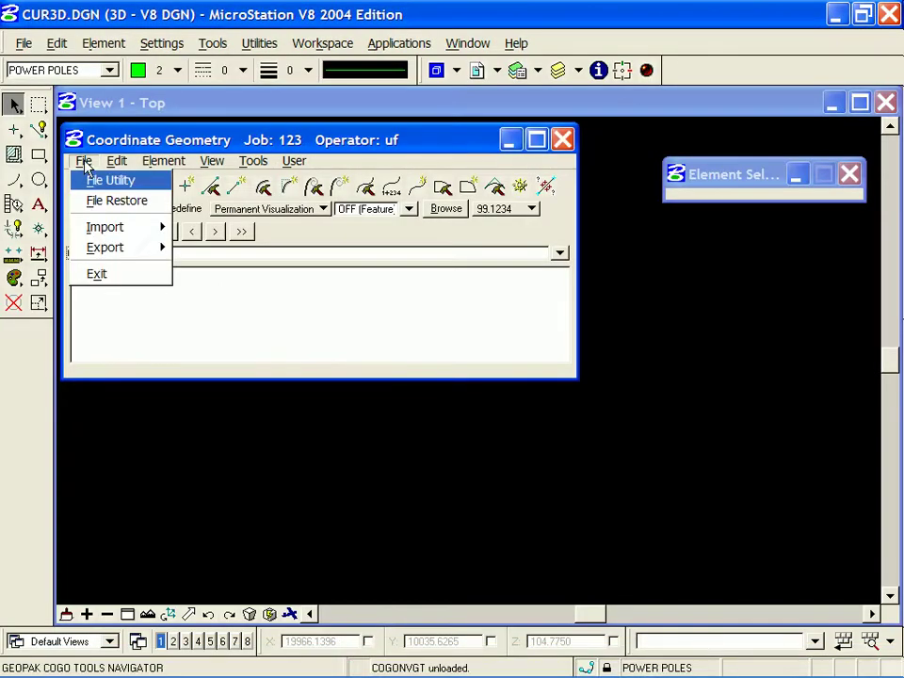
mouse_move(162, 227)
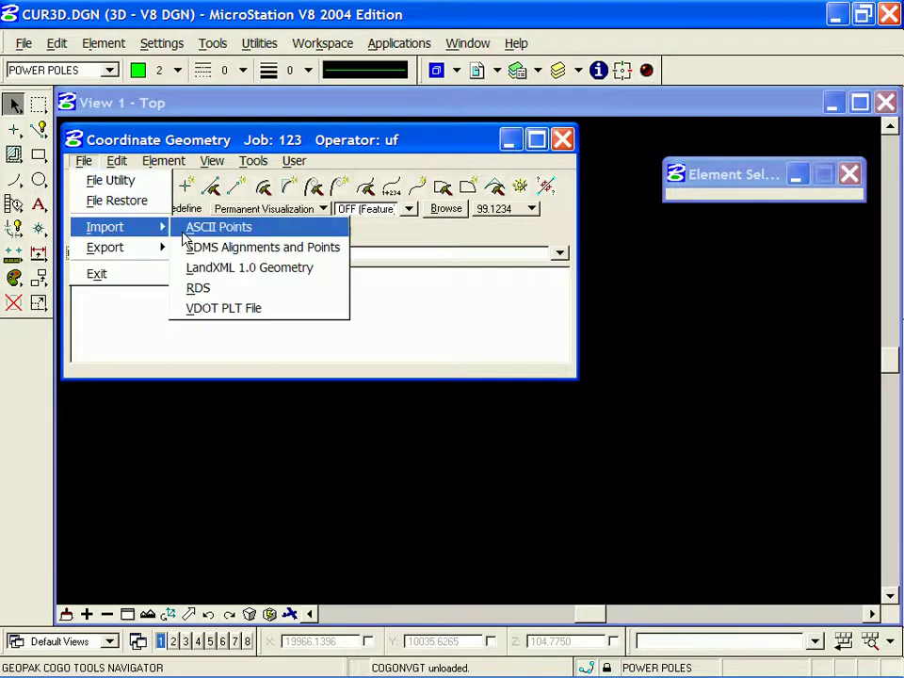
click(276, 230)
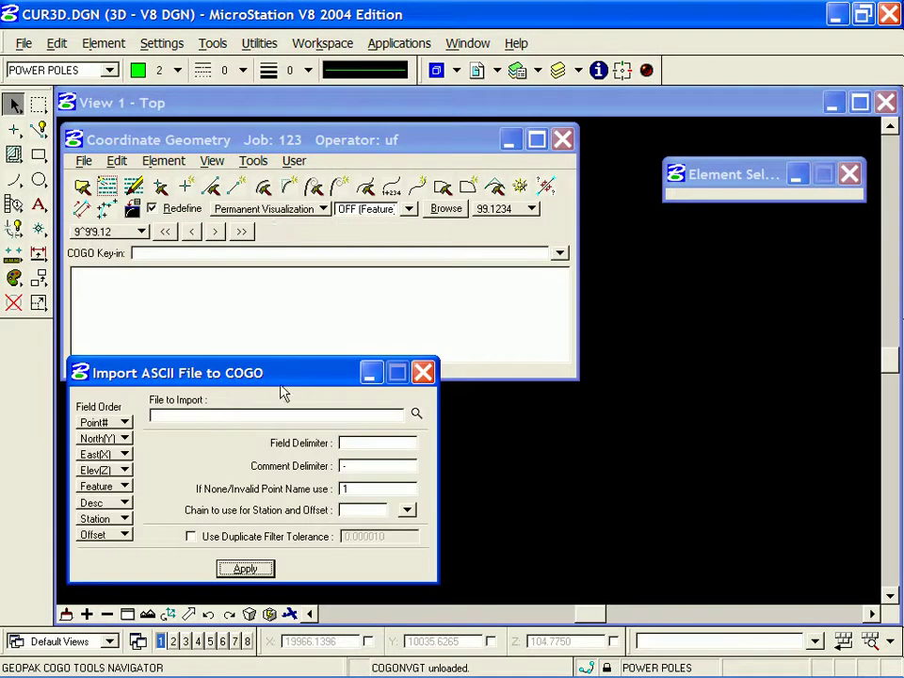
drag(283, 381, 284, 298)
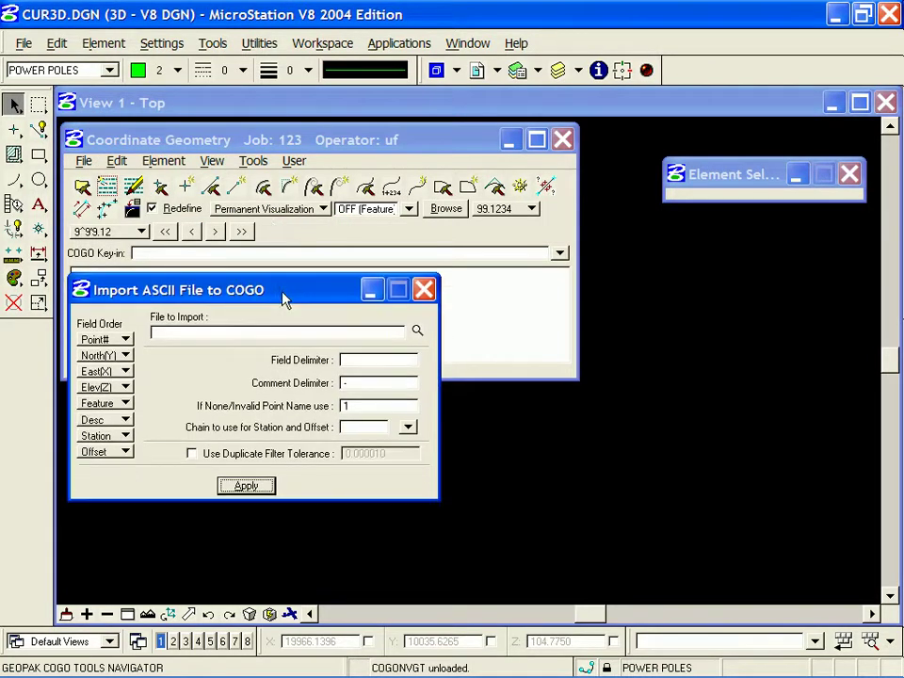
Set the field delimiter to a comma and the comment delimiter to a slash (/)
click(346, 365)
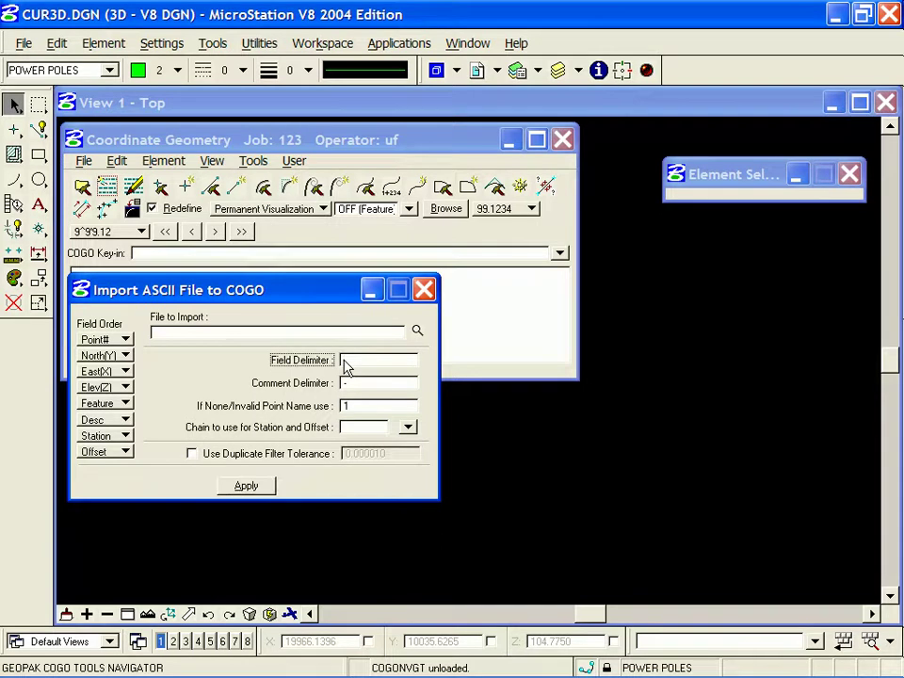
text(,)
click(343, 385)
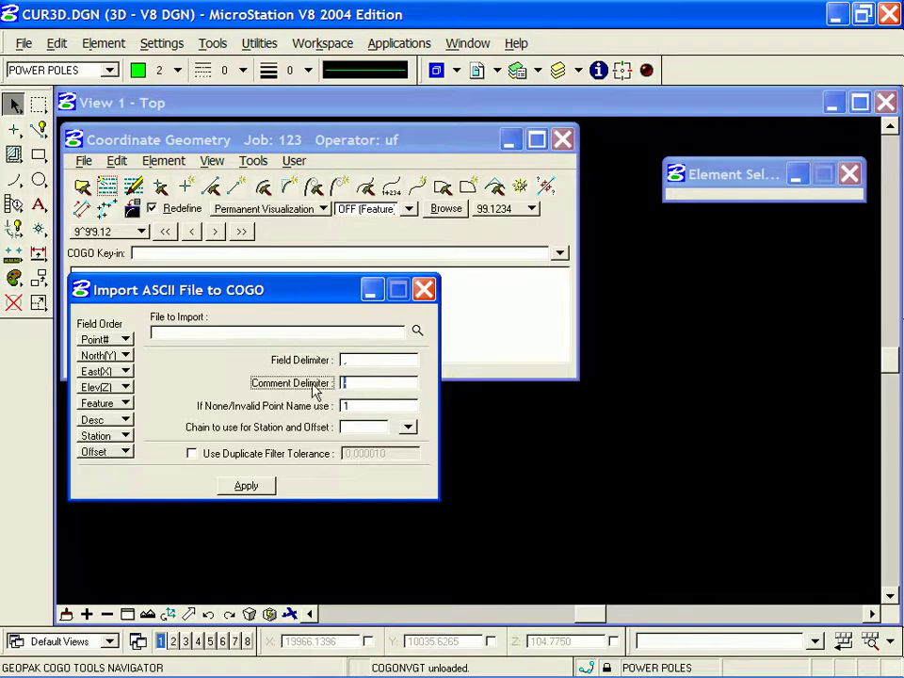
text(/)
Set the import field order to East(X) second and North(Y) third, keeping Feature as the fifth field
click(114, 358)
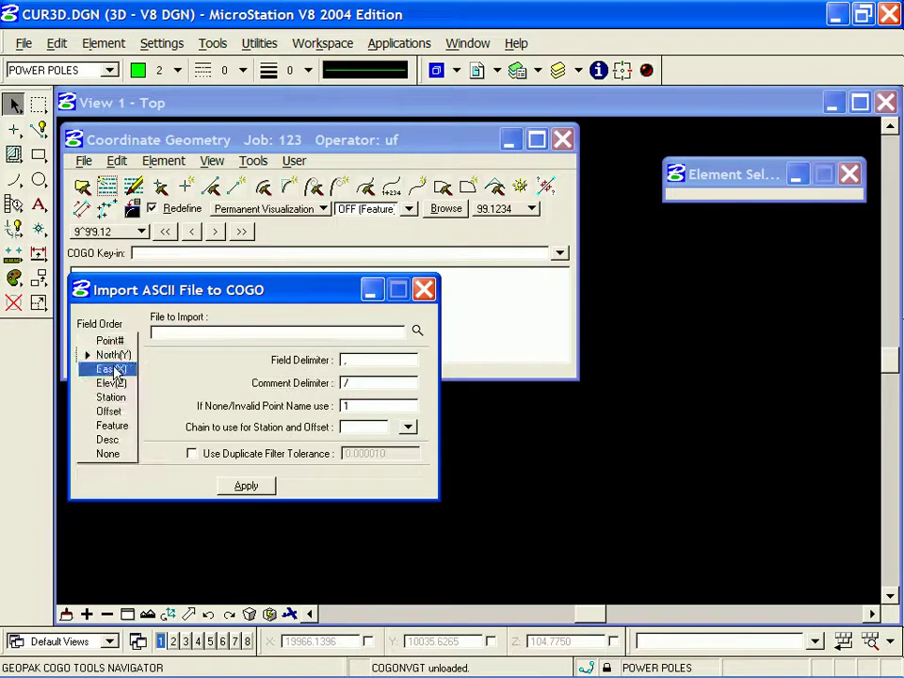
click(111, 369)
click(118, 372)
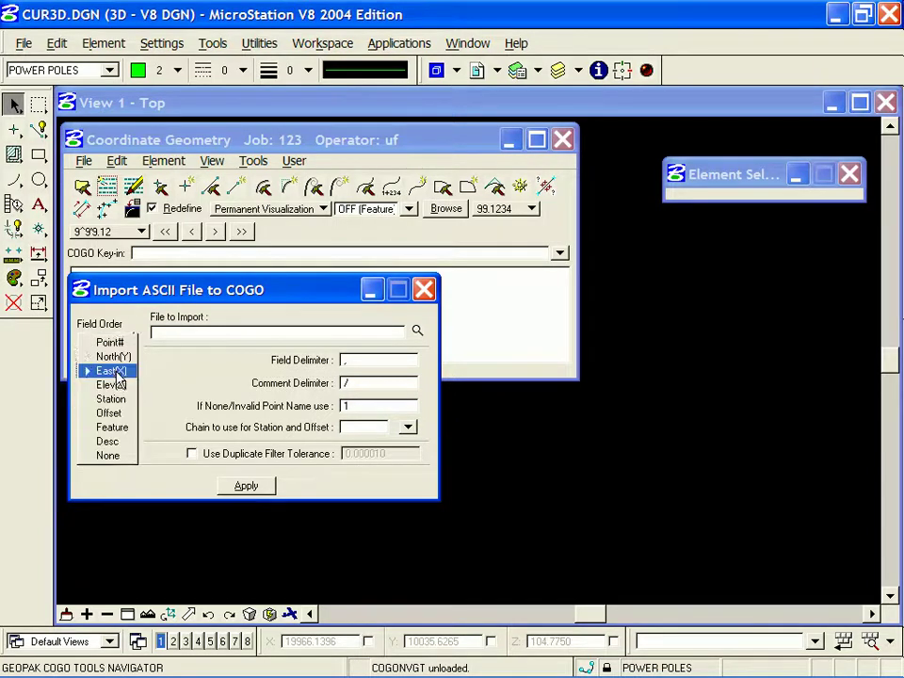
click(89, 355)
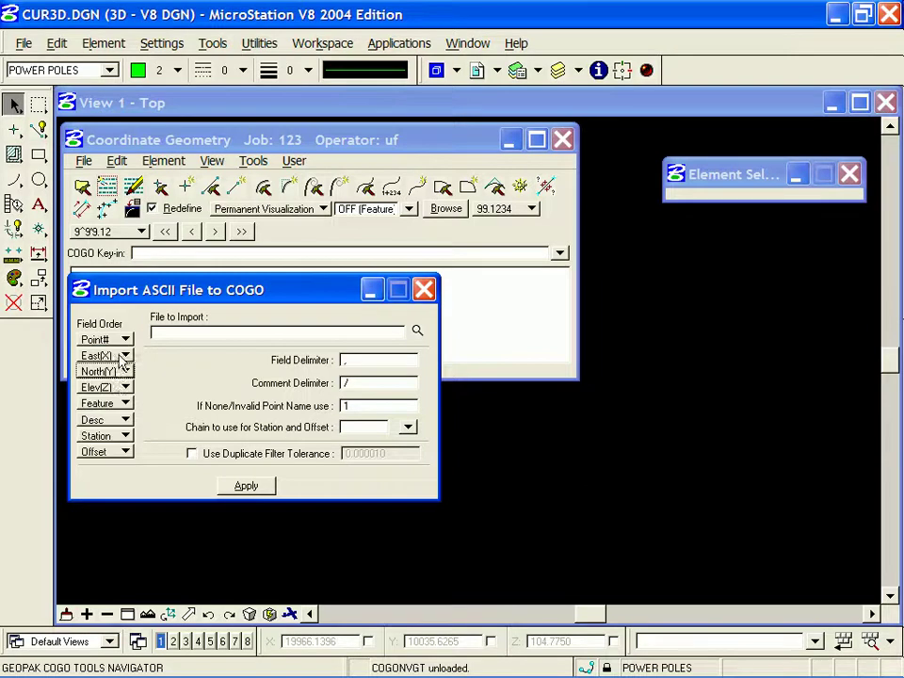
click(123, 405)
click(123, 403)
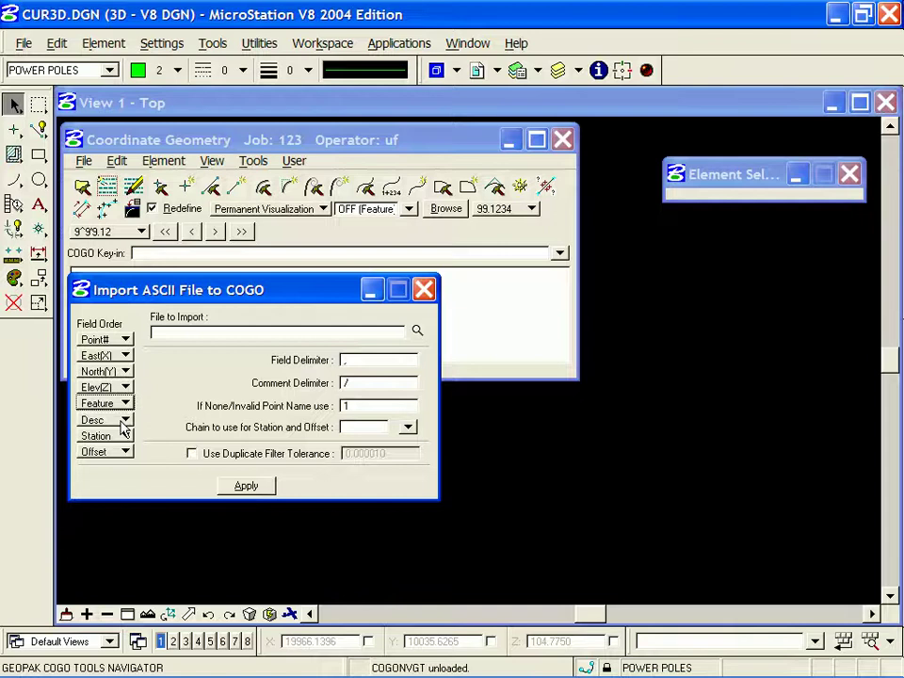
Set the last three import fields, Desc, Station and Offset, to None
click(124, 425)
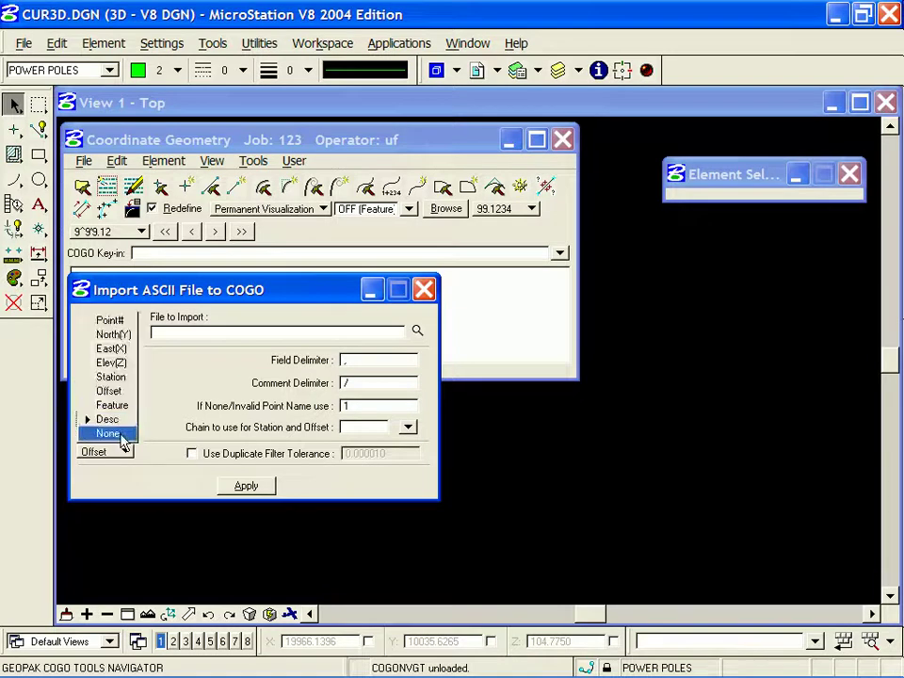
click(122, 436)
click(124, 436)
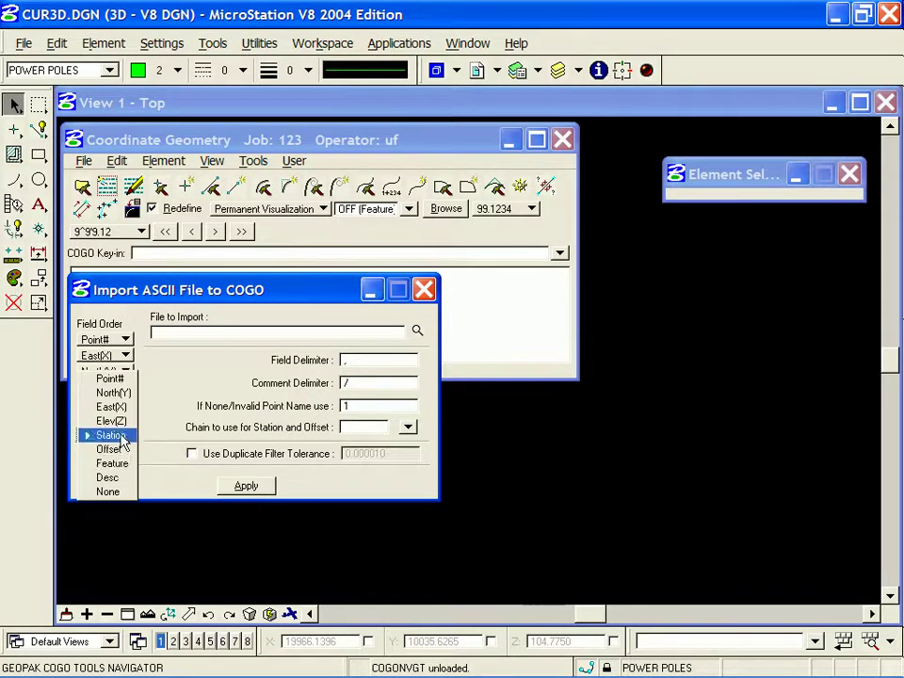
click(113, 492)
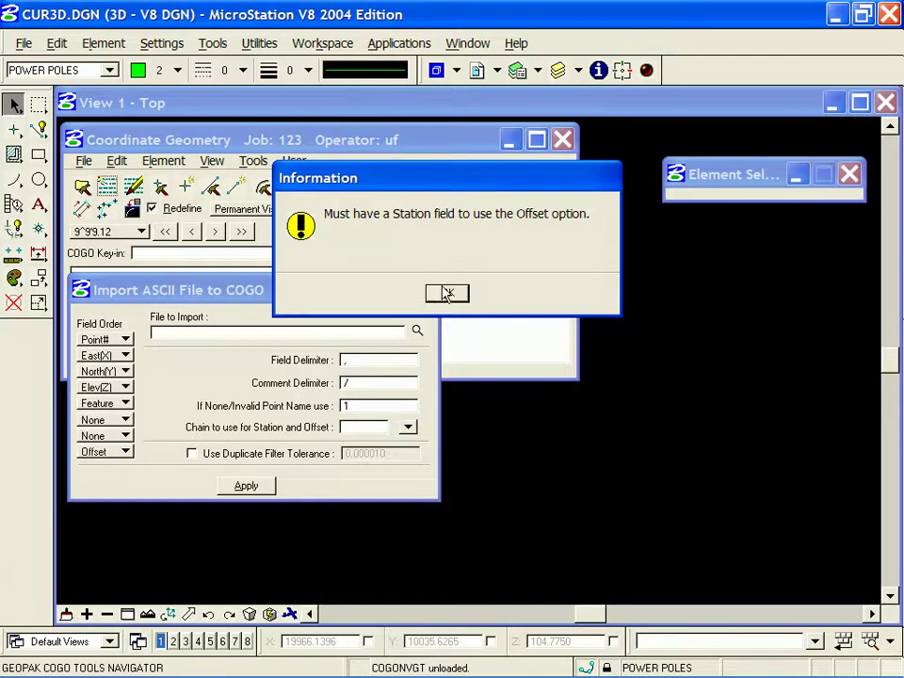
click(448, 293)
click(125, 451)
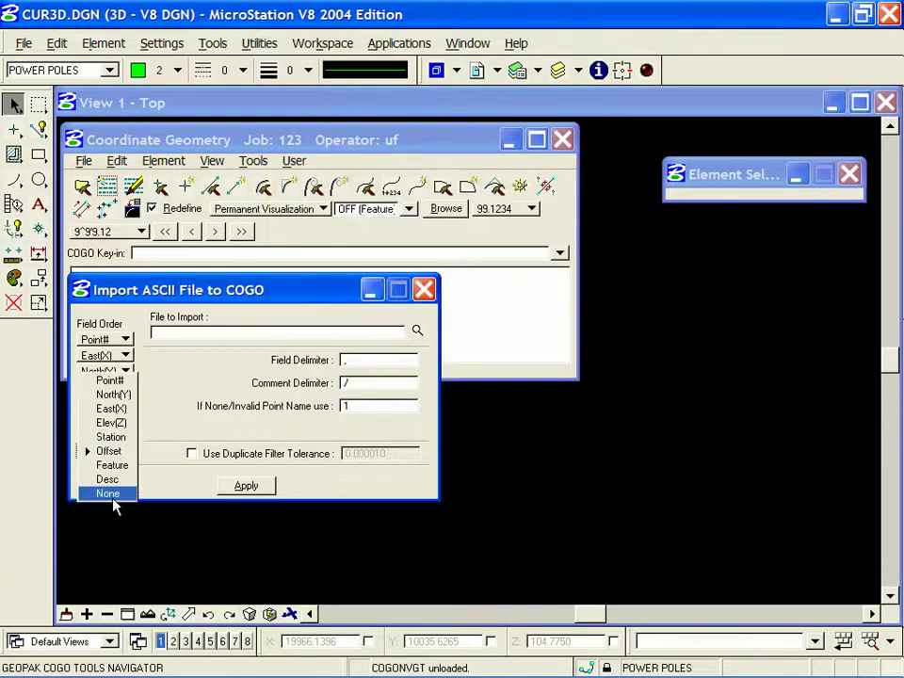
click(114, 494)
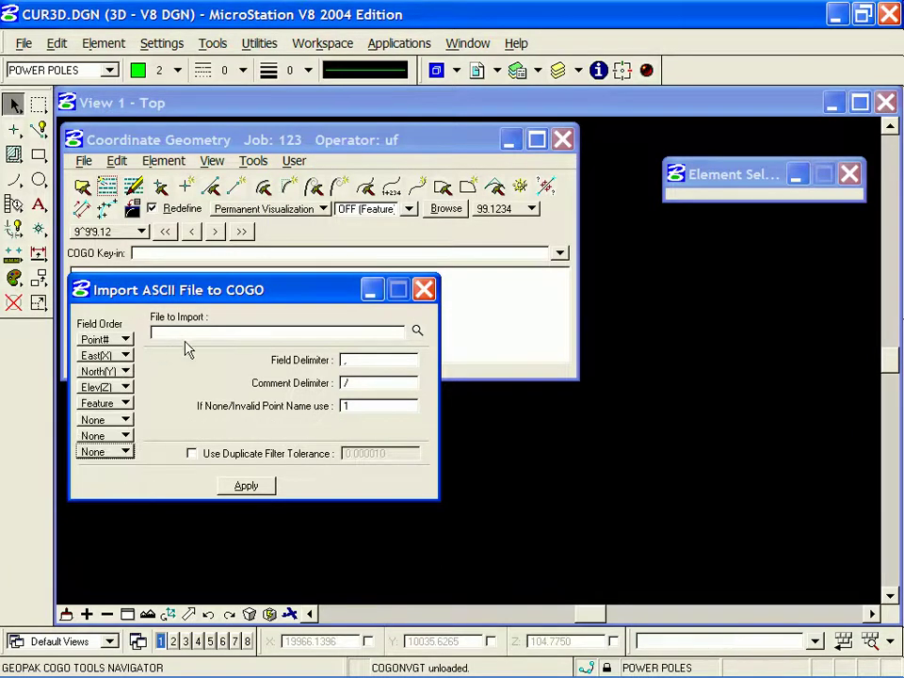
Choose FEAT.cor from the ASCIIXYZ folder as the file to import and import its points into COGO
click(417, 332)
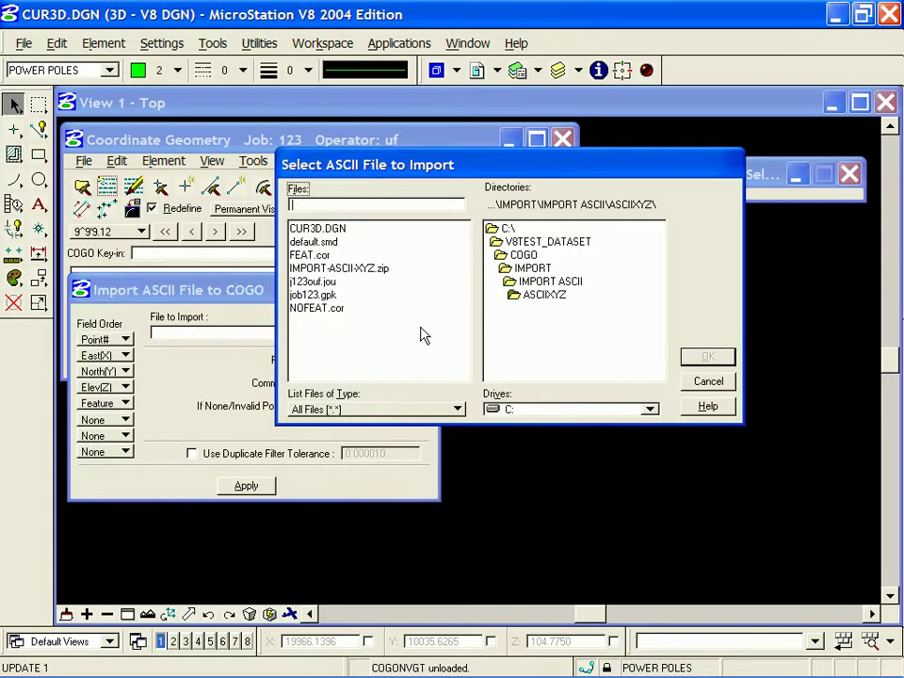
click(316, 254)
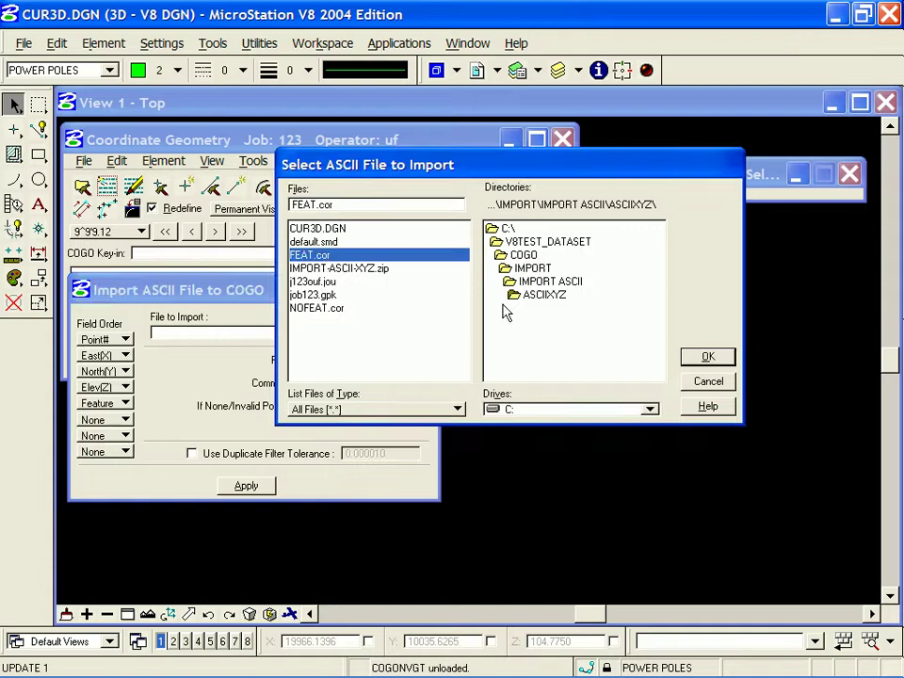
click(708, 358)
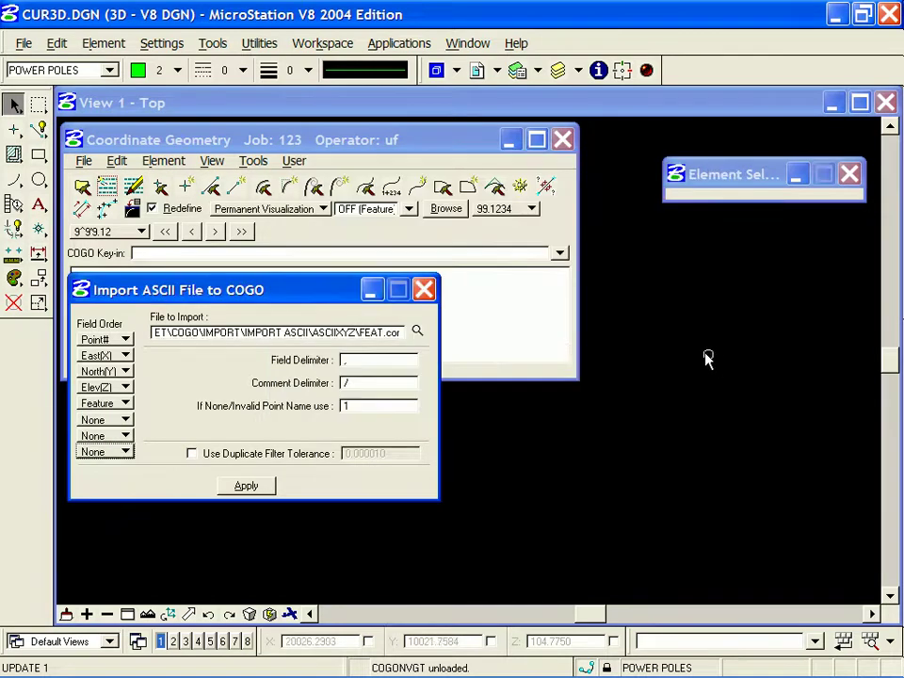
drag(294, 297, 288, 388)
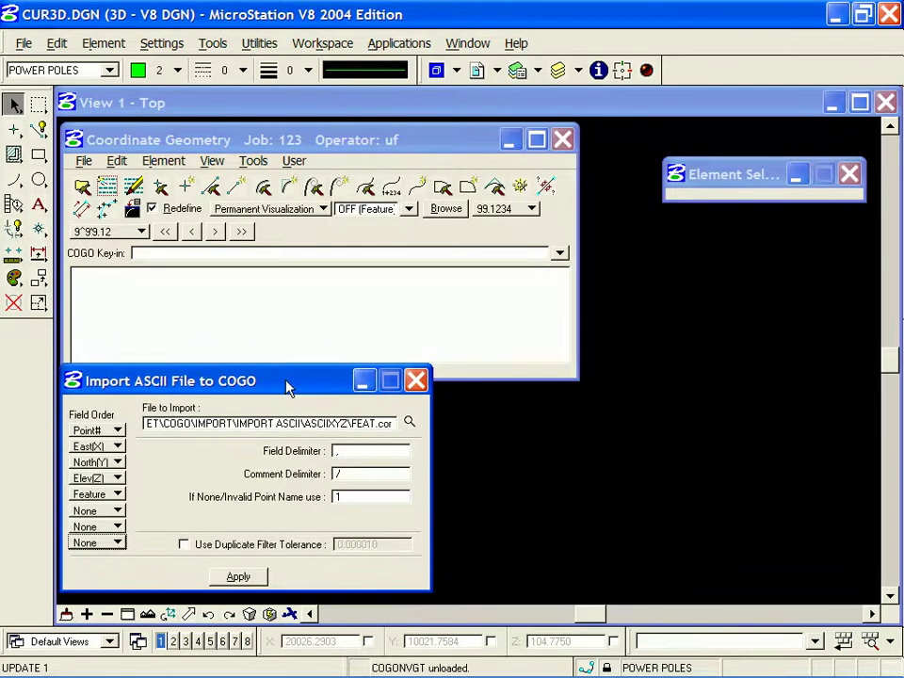
click(240, 577)
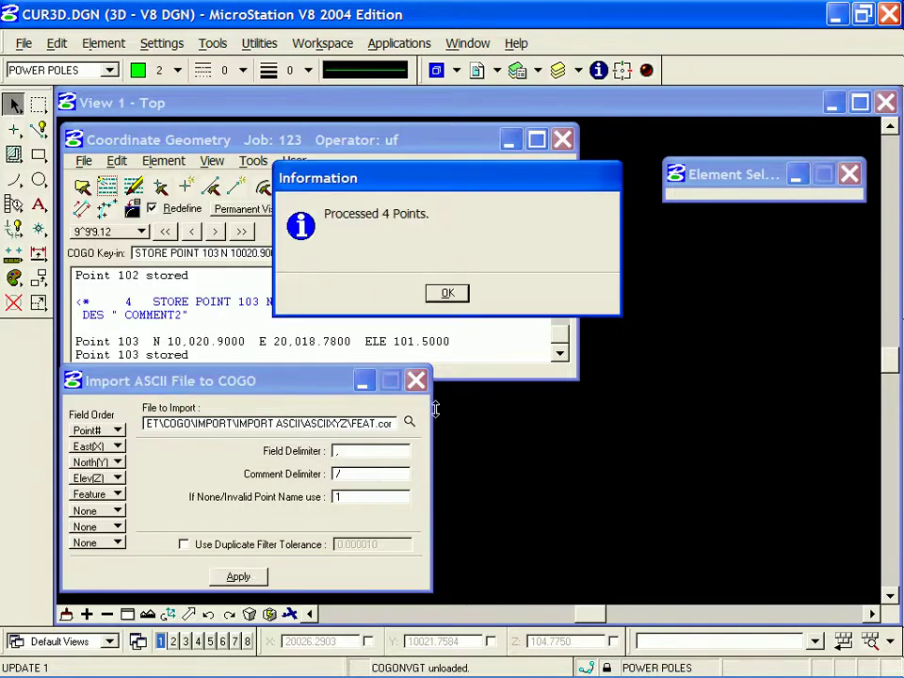
click(450, 294)
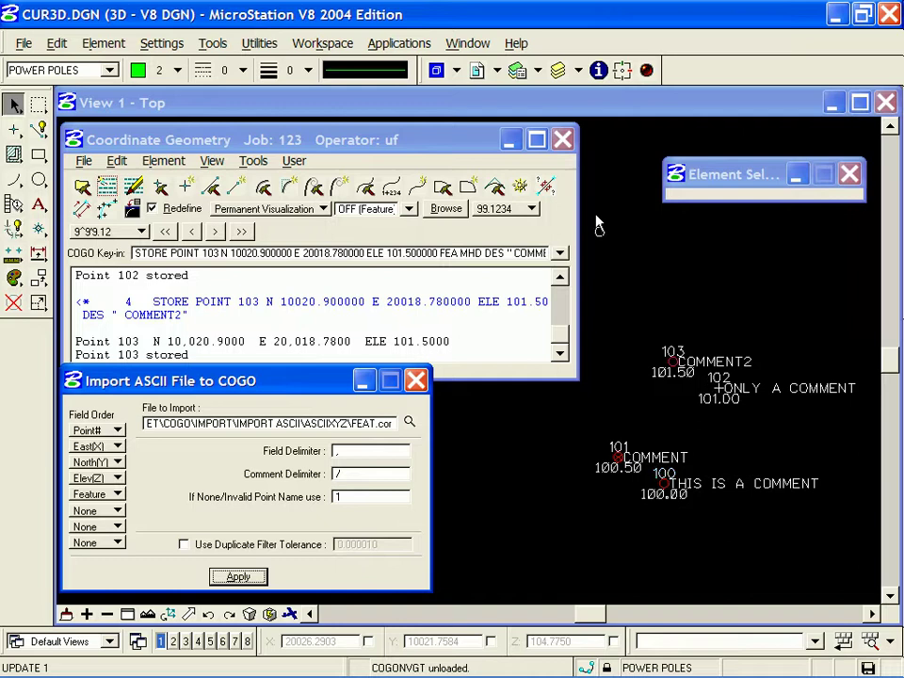
Examine the coordinate fields and comment in the first record of NOFEAT.cor in UltraEdit
click(521, 186)
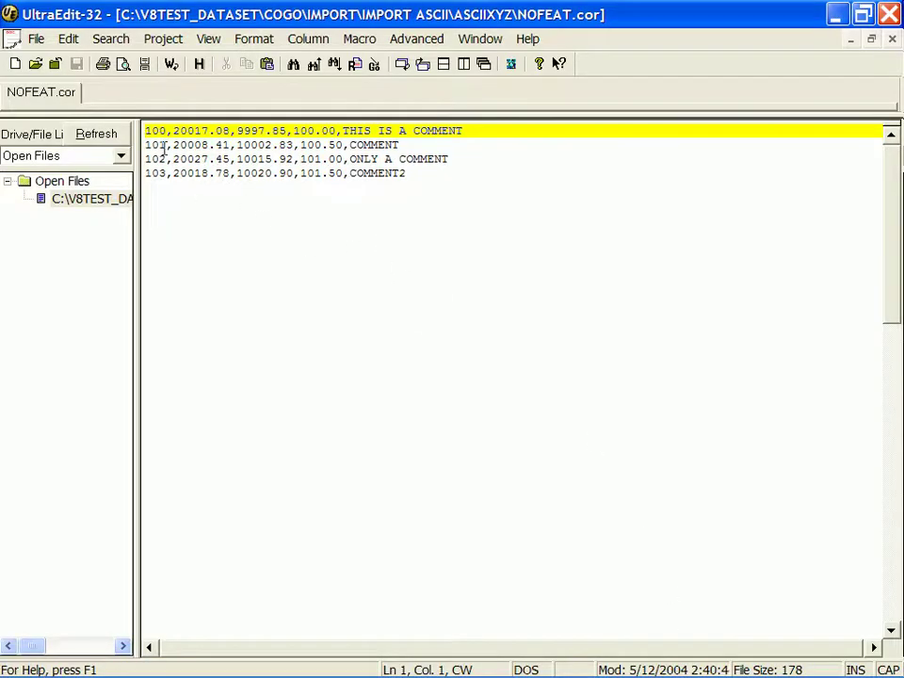
drag(146, 131, 343, 131)
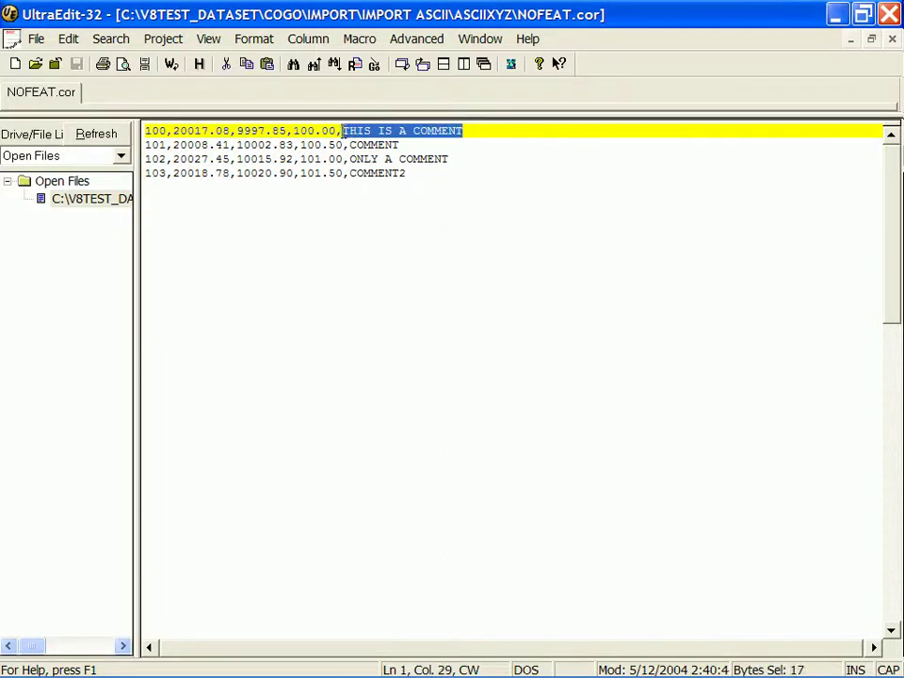
click(365, 241)
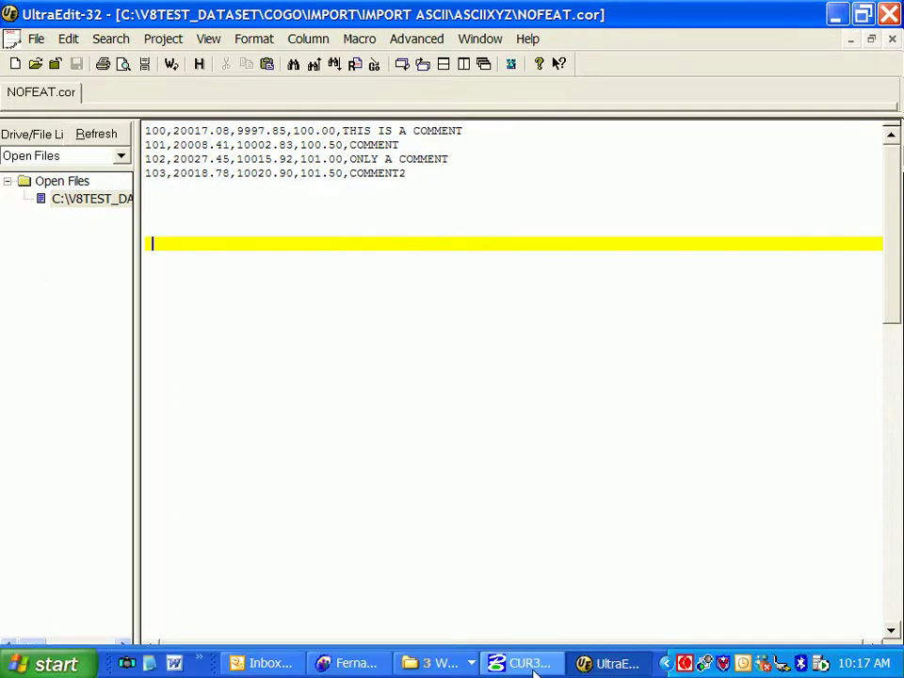
Switch to MicroStation and start GEOPAK Road Coordinate Geometry for job 123 with operator code uf
click(523, 664)
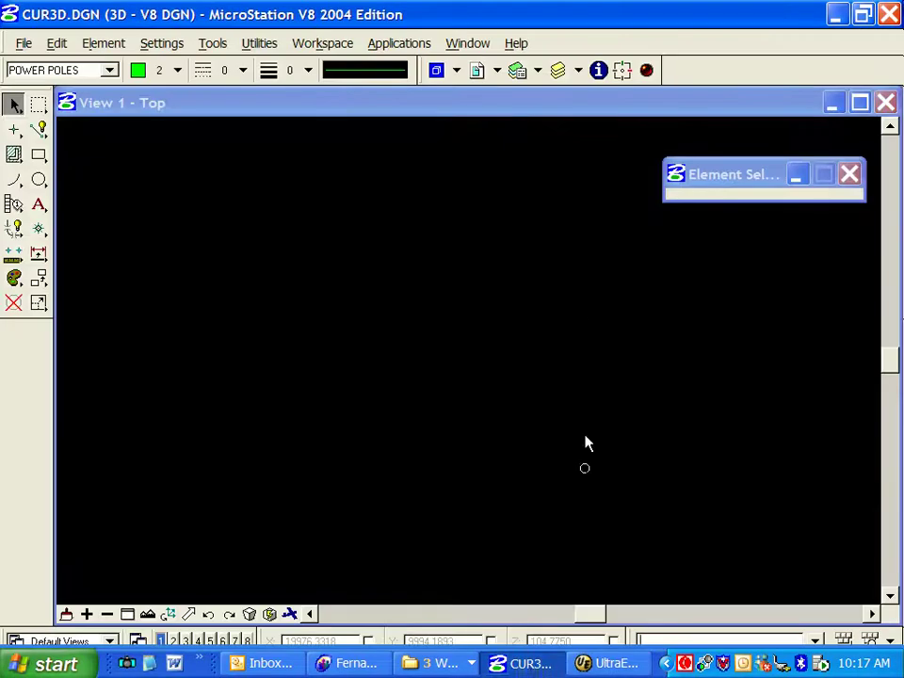
click(405, 44)
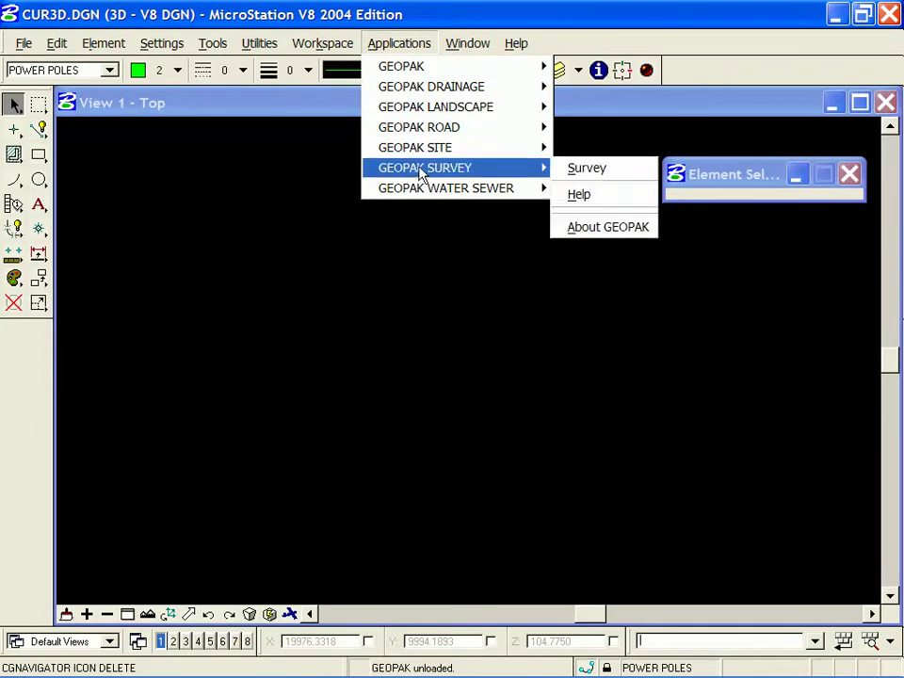
mouse_move(433, 130)
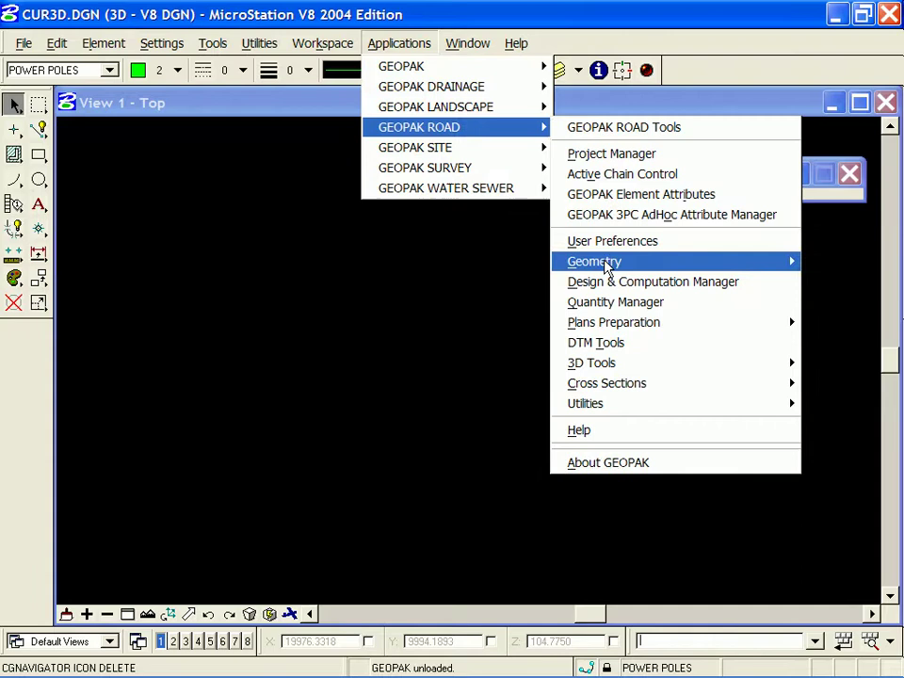
mouse_move(624, 262)
click(471, 261)
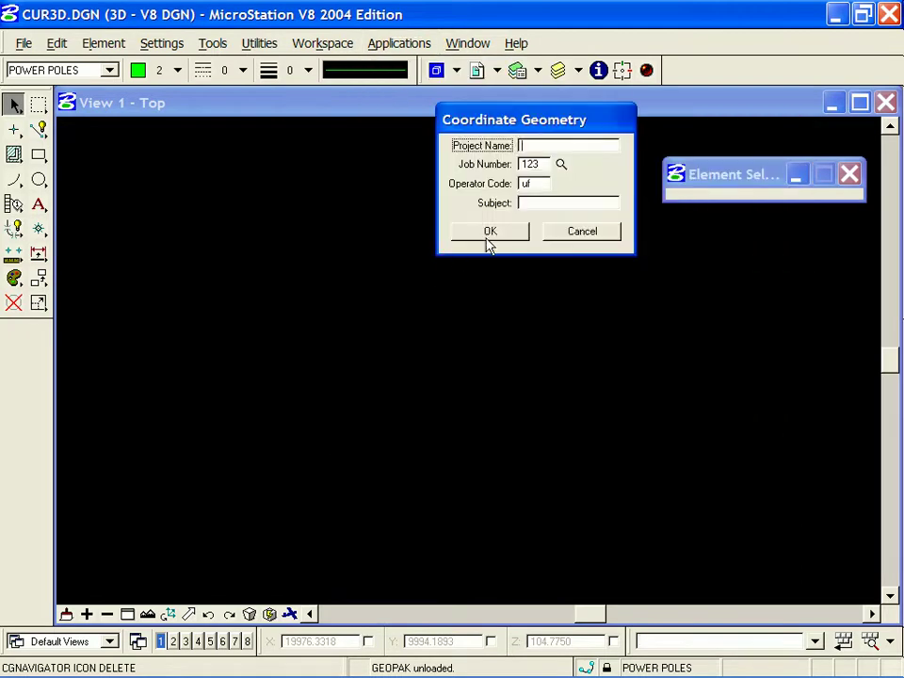
click(484, 231)
Open the ASCII Points import for COGO and clear the existing file path to import
click(83, 162)
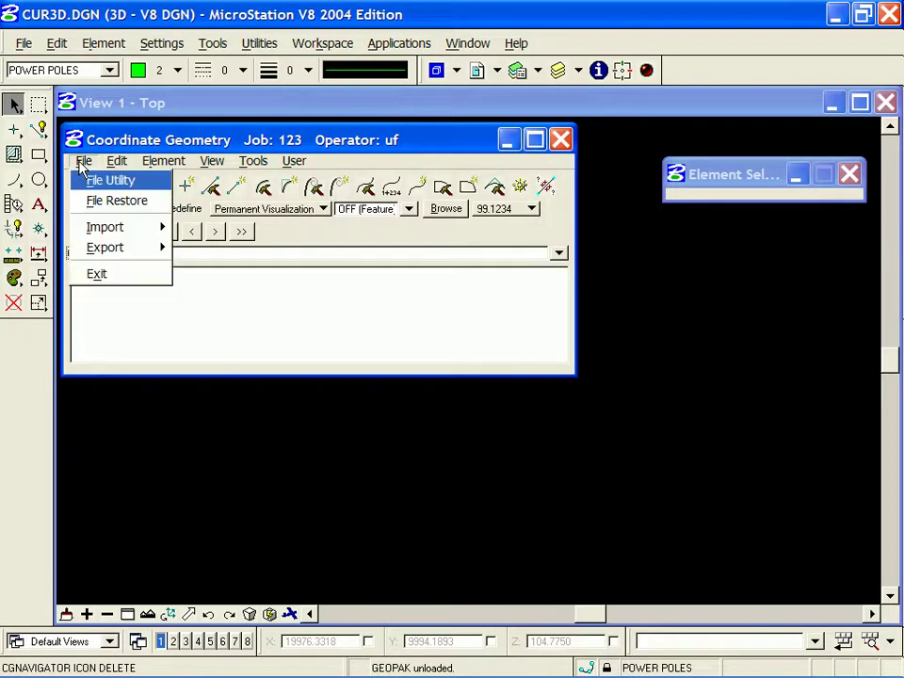
mouse_move(112, 235)
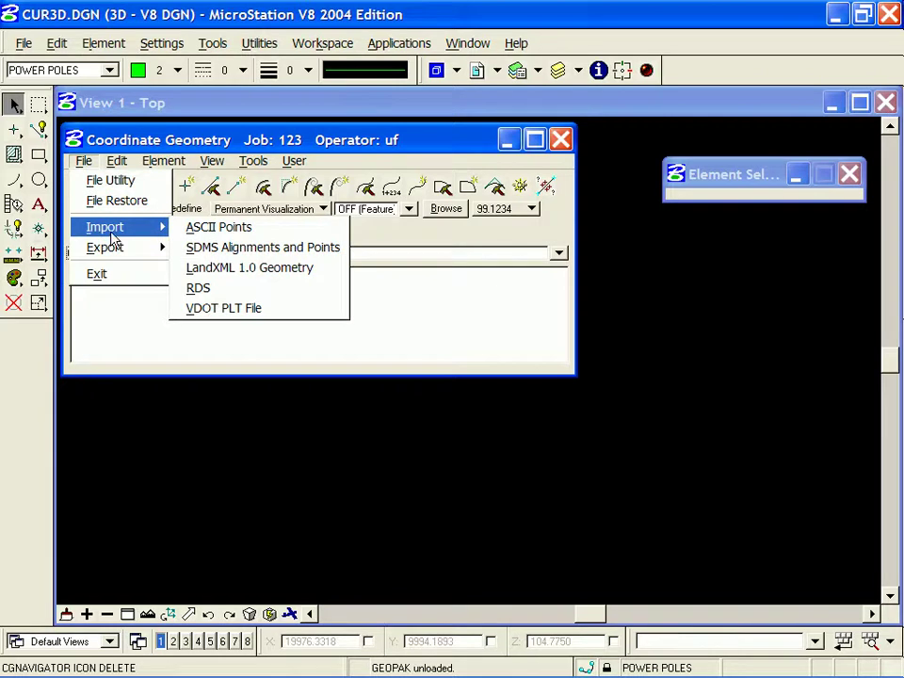
click(252, 228)
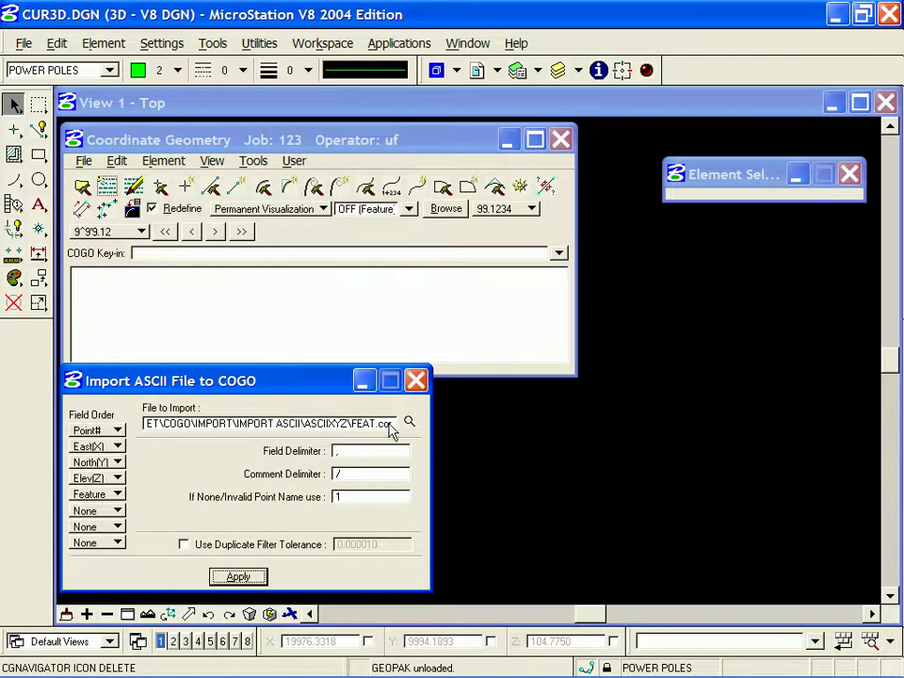
drag(391, 430, 151, 425)
key(Delete)
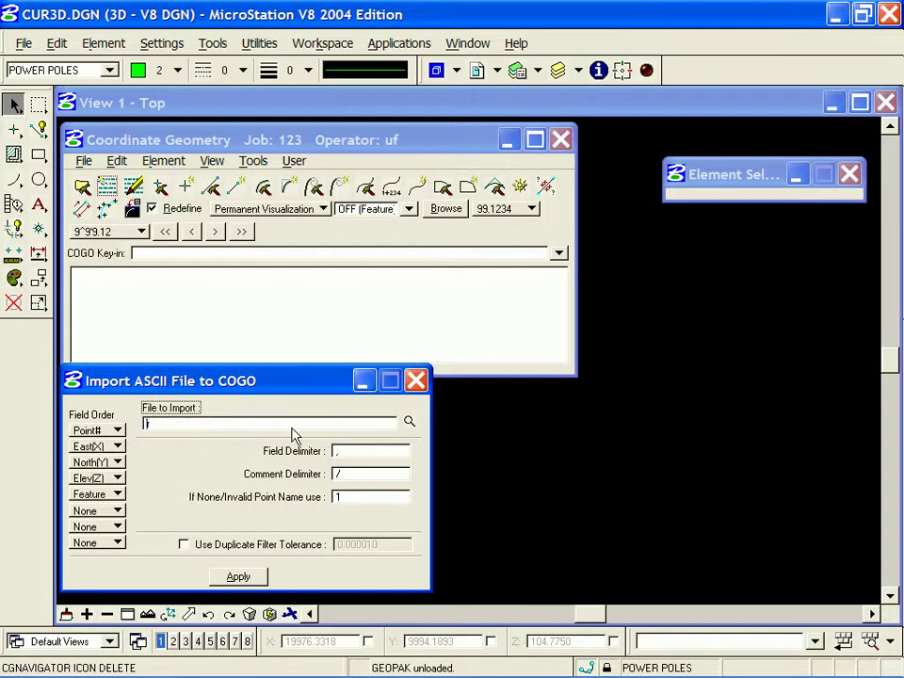
Set the import field order to Point#, East(X), North(Y), Elev(Z) and Desc, keeping None for the remaining fields
click(113, 431)
click(81, 428)
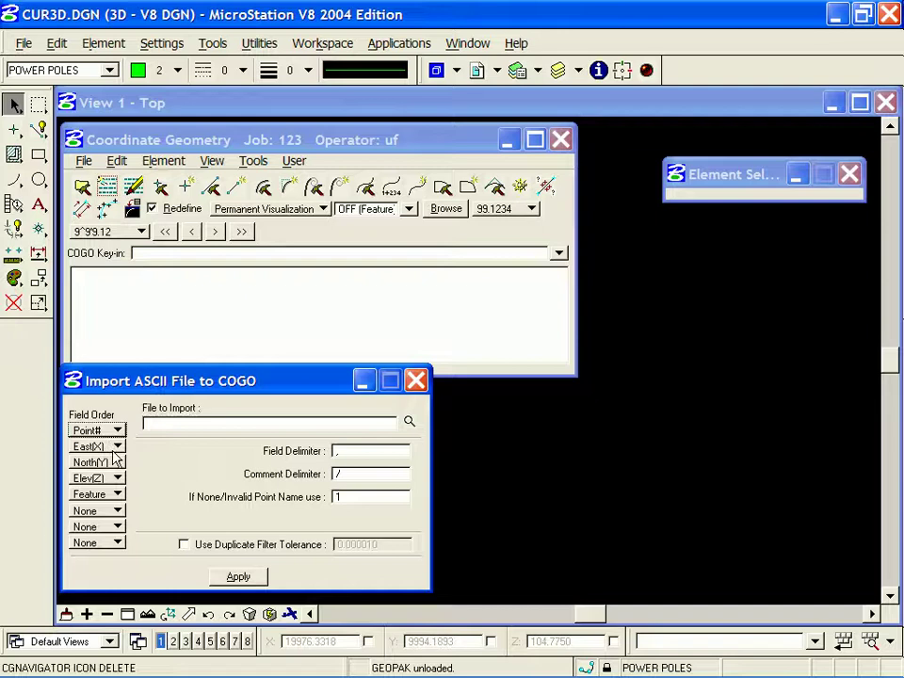
click(116, 447)
click(117, 449)
click(117, 462)
click(115, 463)
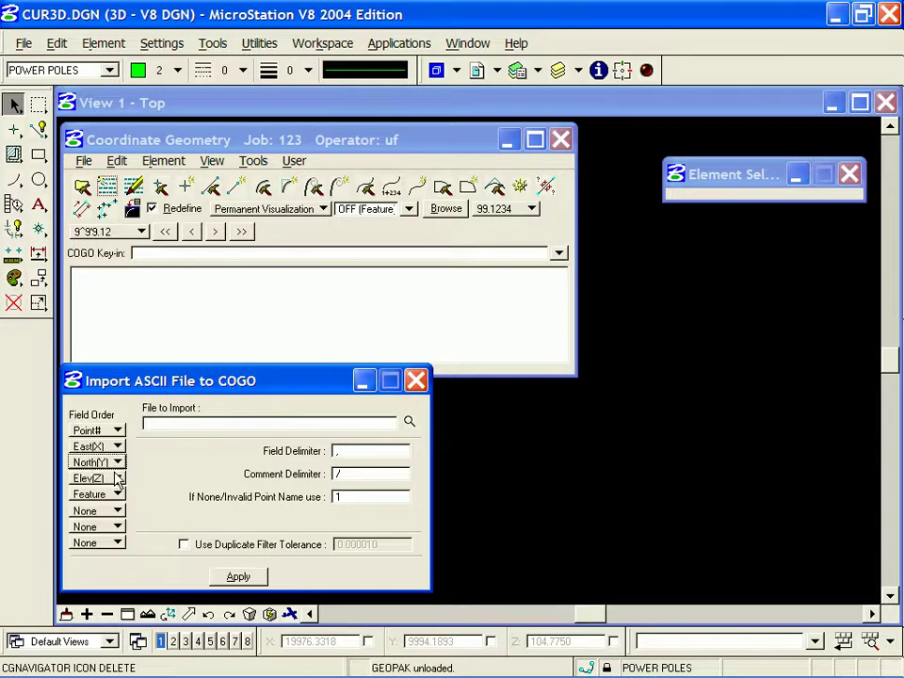
click(116, 478)
click(116, 478)
click(118, 495)
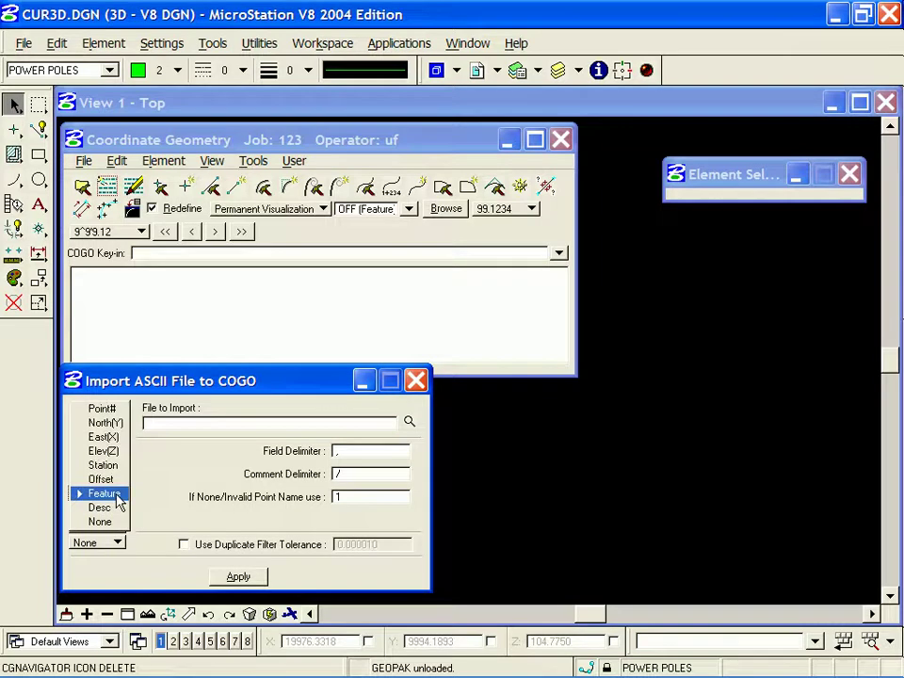
click(117, 509)
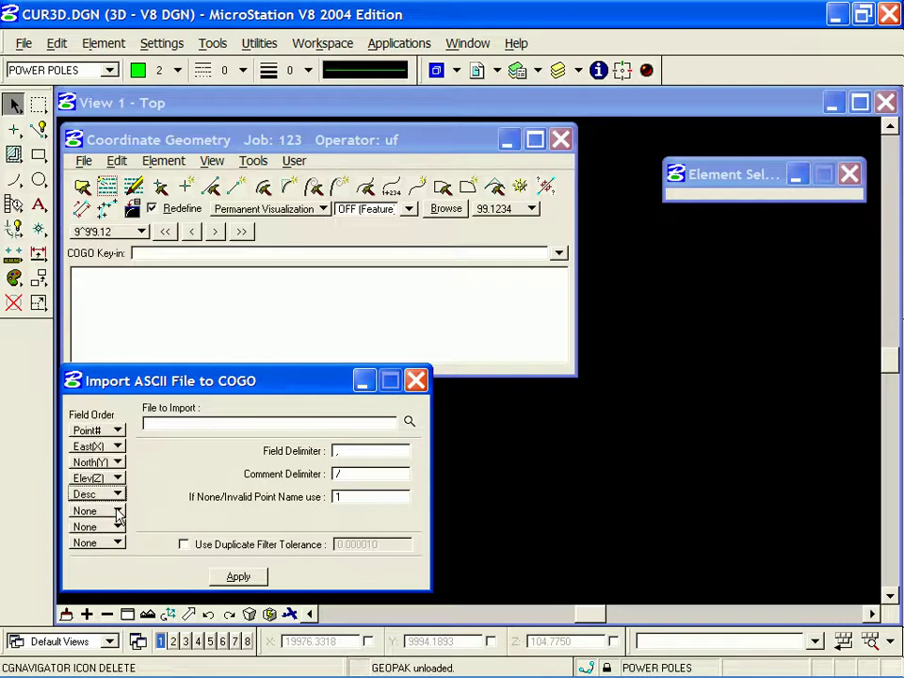
Keep the comma field delimiter and slash comment delimiter, choose NOFEAT.cor from the ASCIIXYZ folder, and import its points into COGO
click(353, 451)
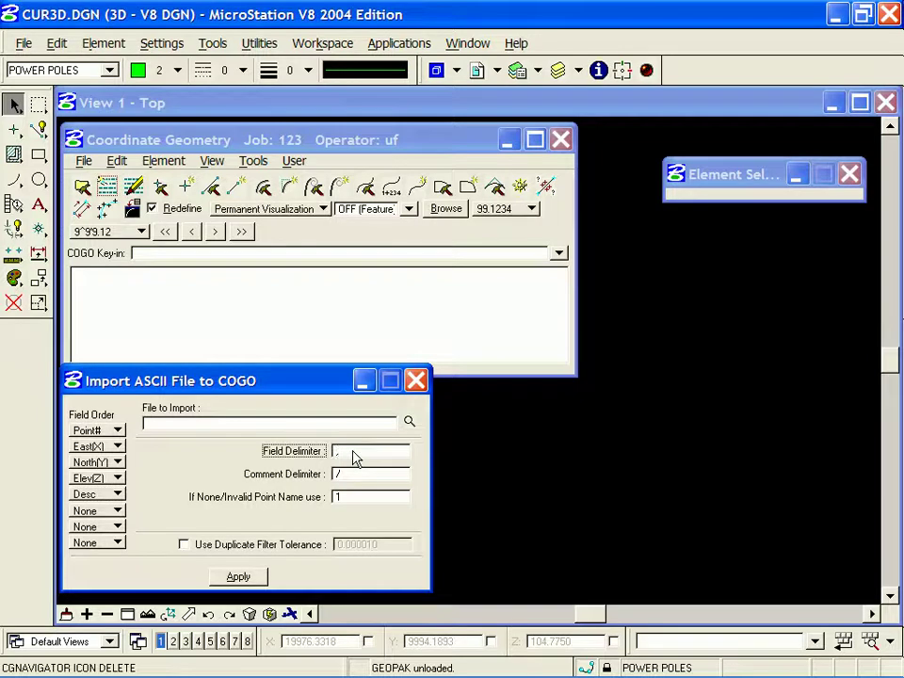
click(344, 479)
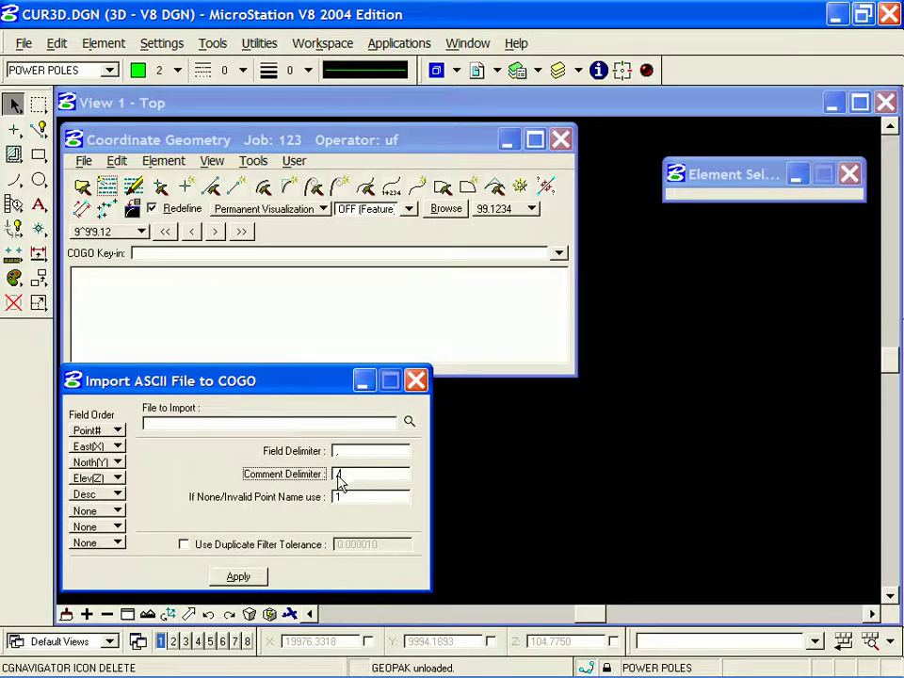
click(409, 421)
click(318, 308)
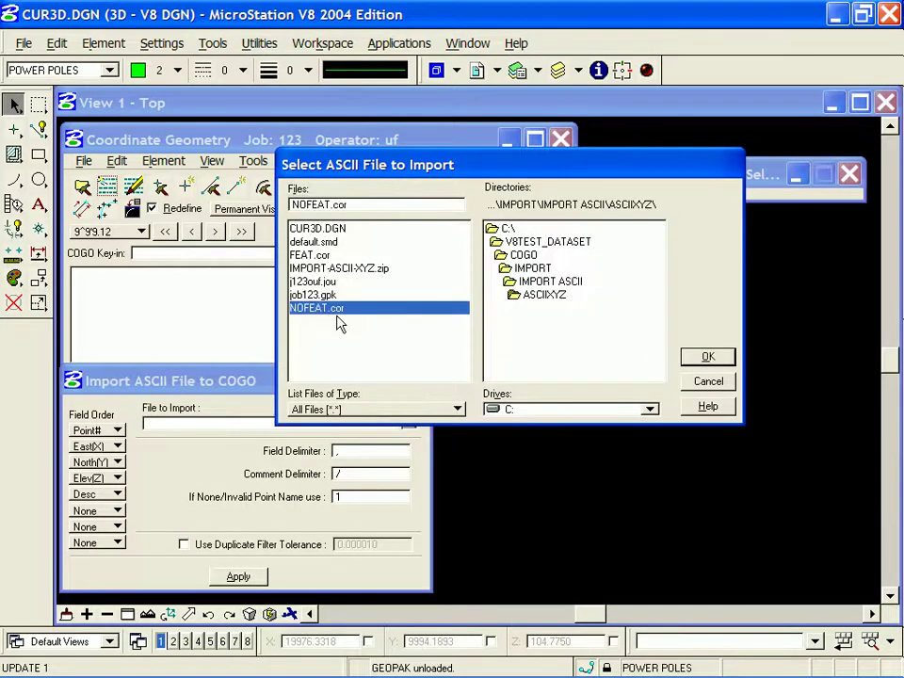
click(707, 357)
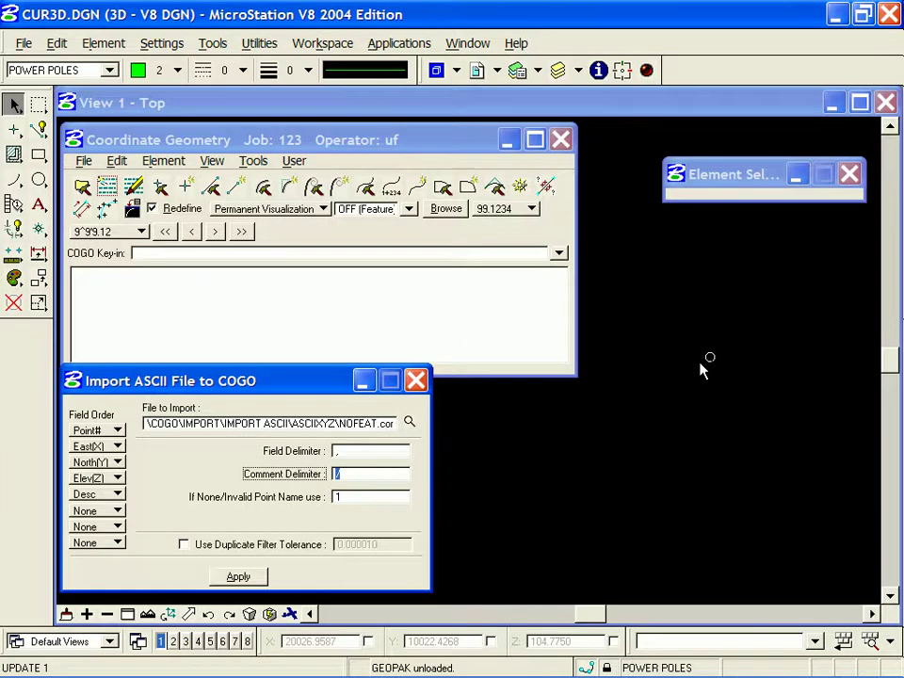
click(239, 579)
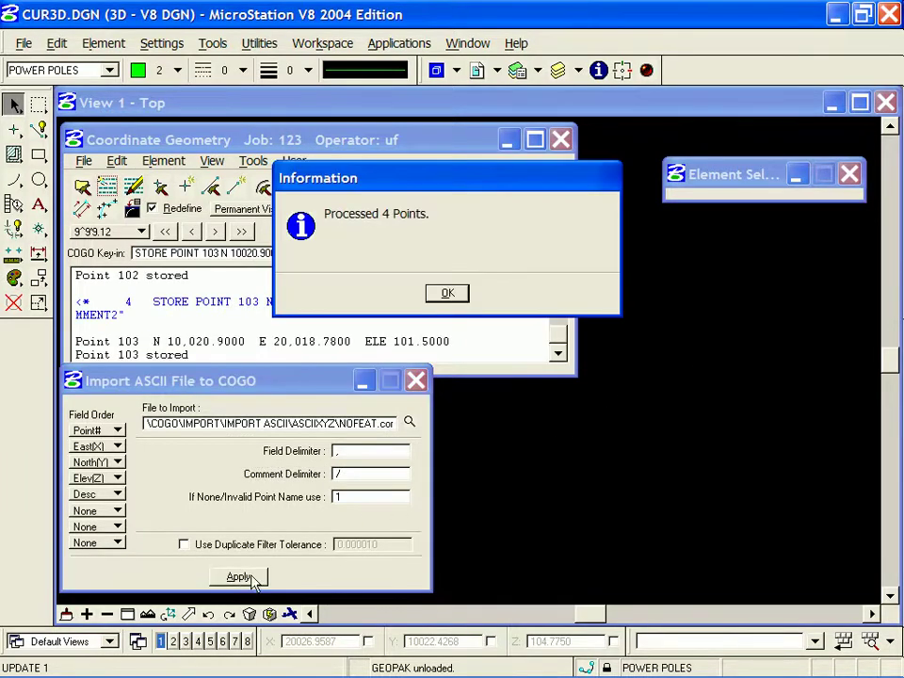
click(448, 294)
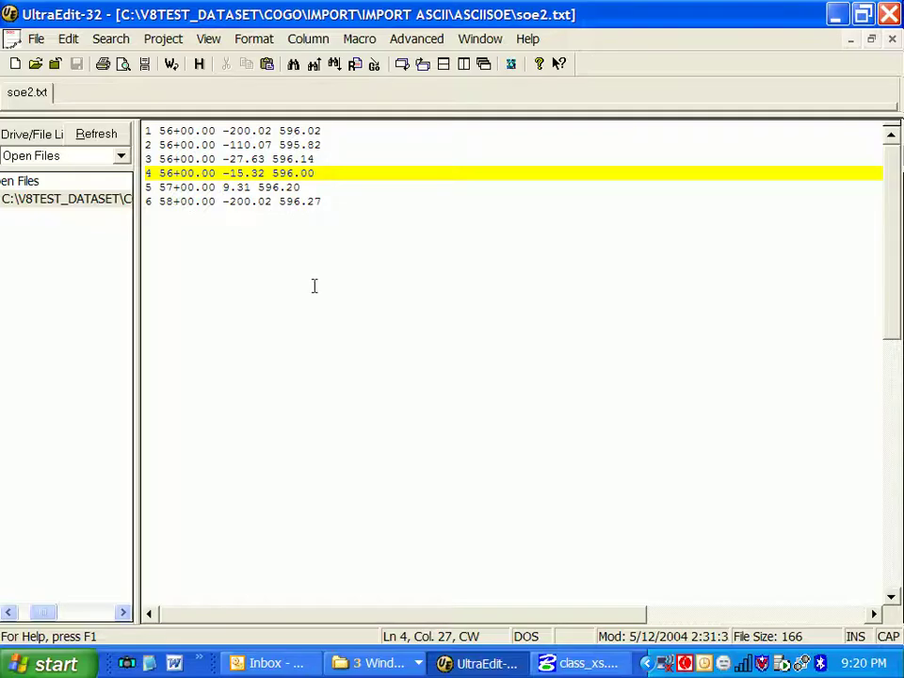
Examine the point number, station, offset and elevation fields and their space delimiter in the first record of soe2.txt
click(146, 130)
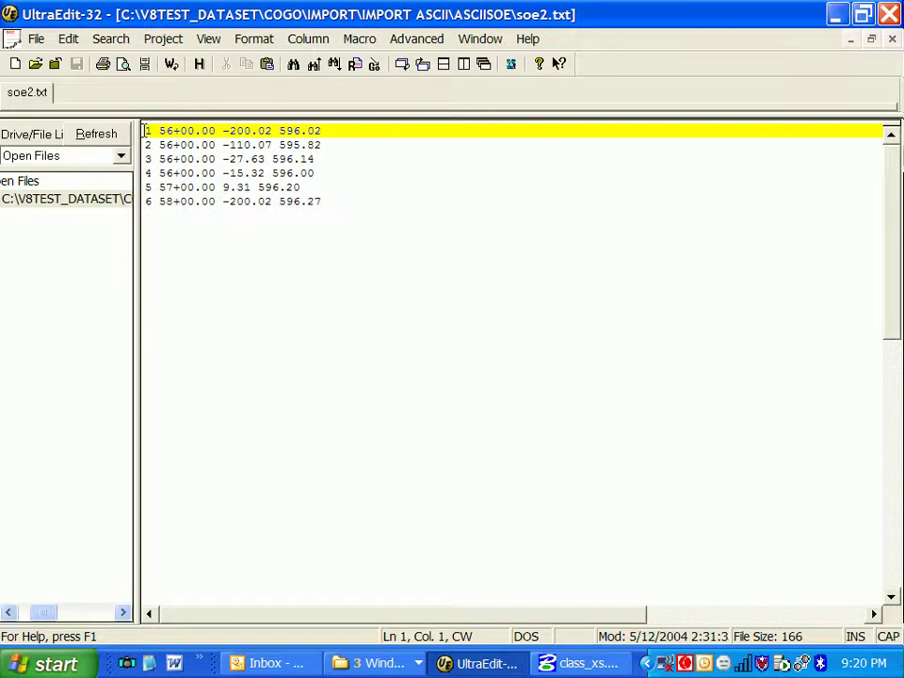
drag(146, 131, 323, 131)
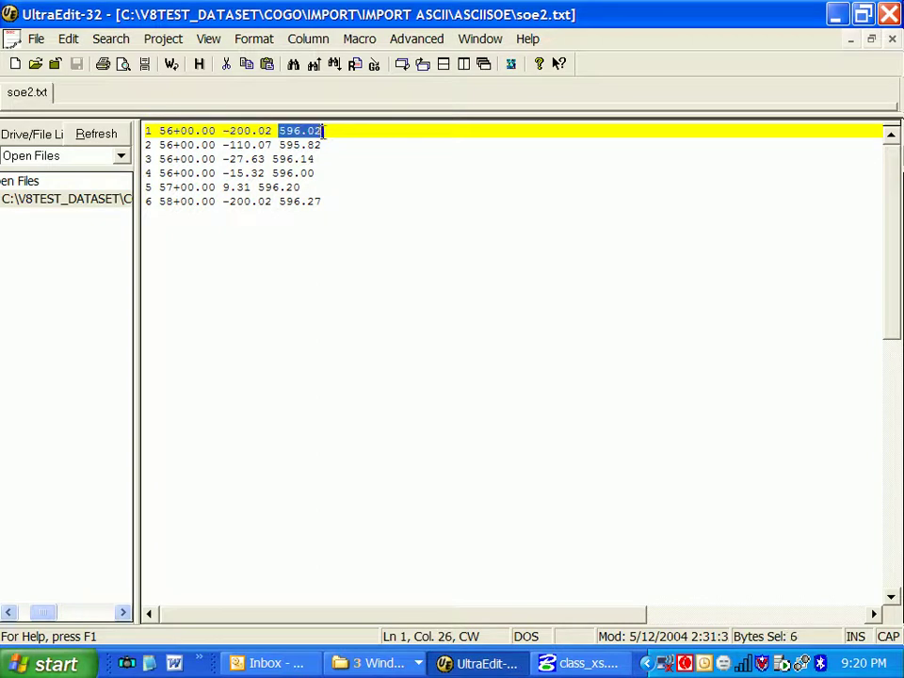
click(278, 144)
click(279, 131)
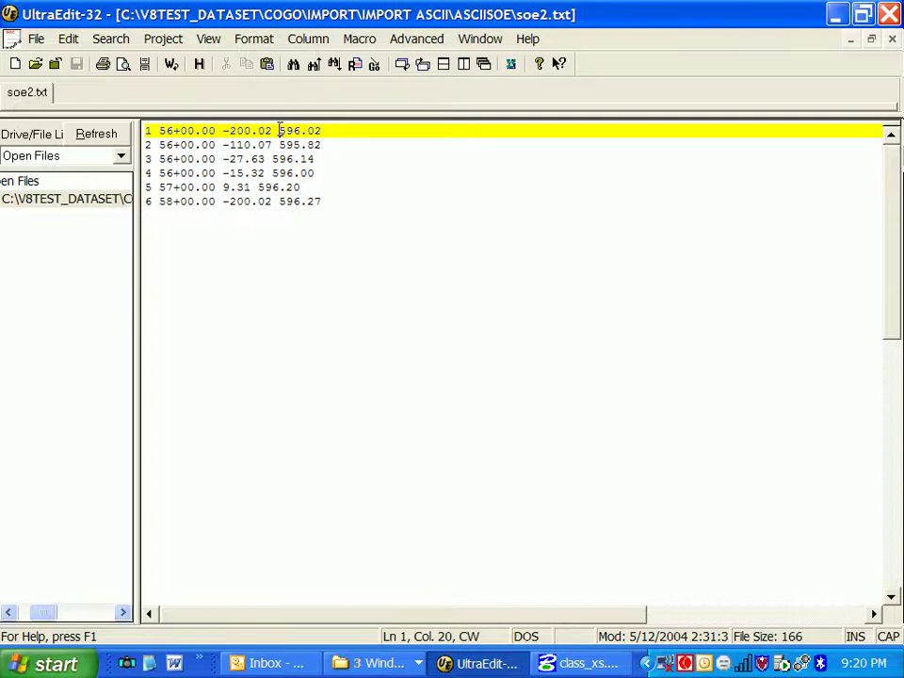
drag(279, 131, 217, 131)
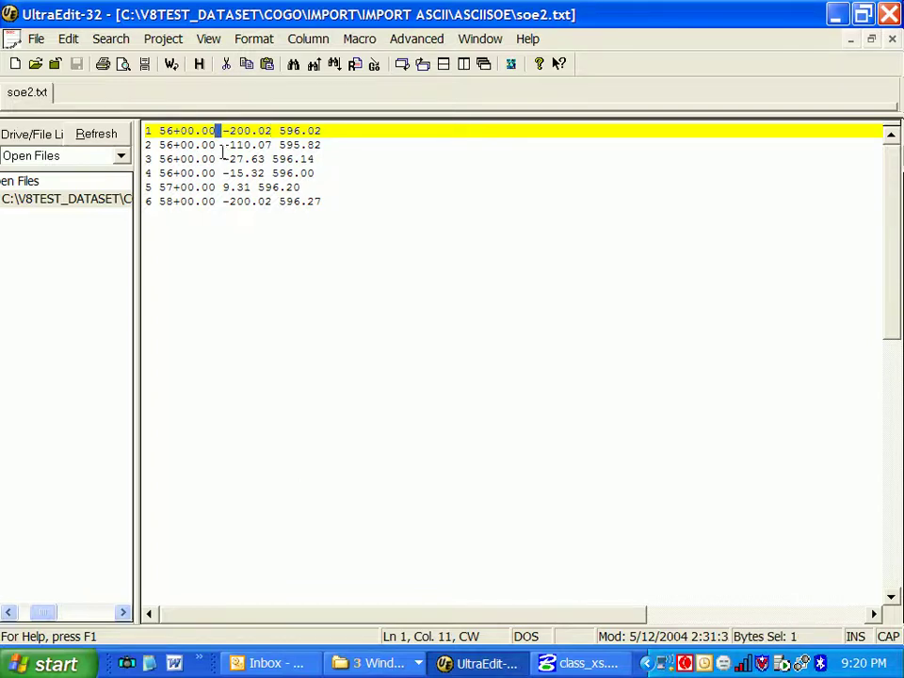
click(223, 145)
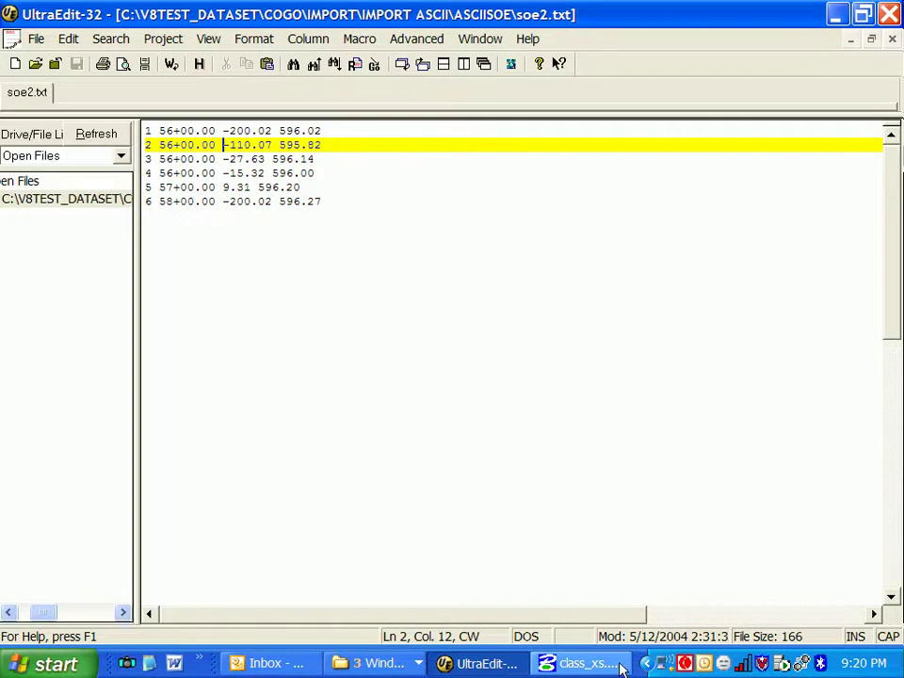
Switch to MicroStation, start Coordinate Geometry for job soe with operator code fa, and reposition and shrink its window
click(582, 664)
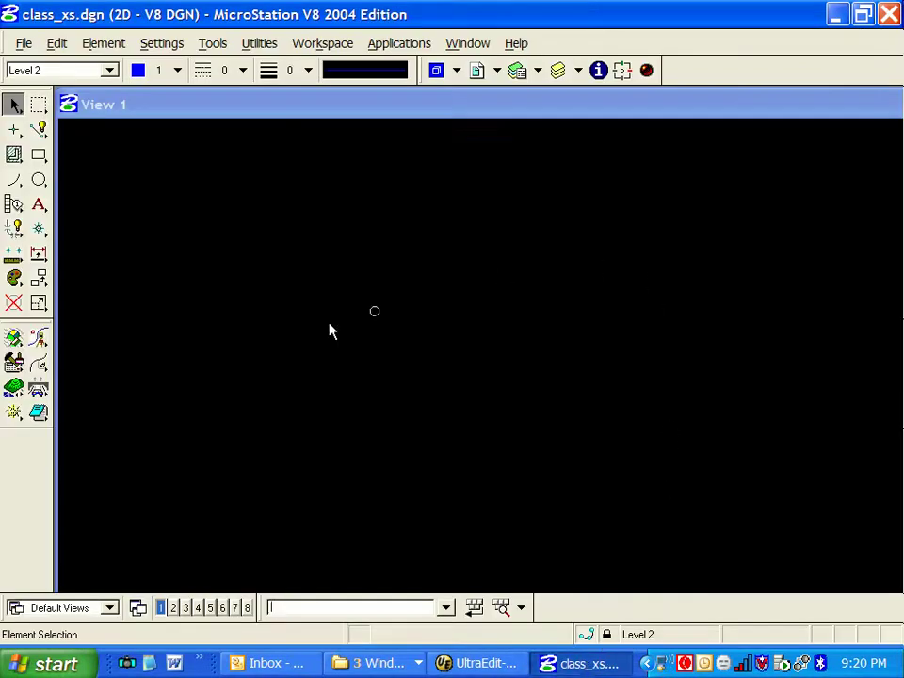
click(40, 339)
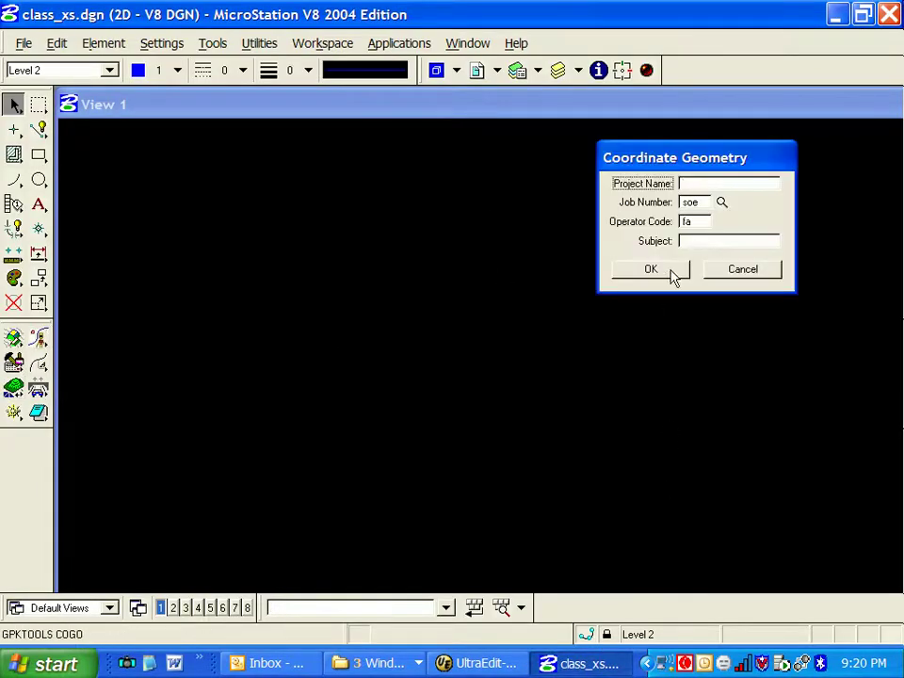
click(662, 271)
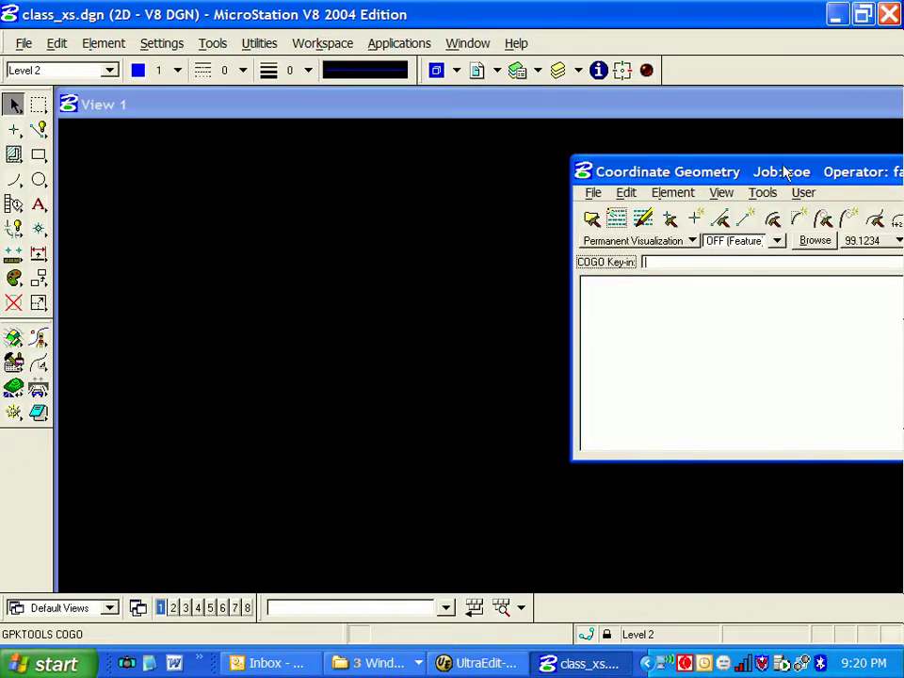
drag(826, 174, 517, 141)
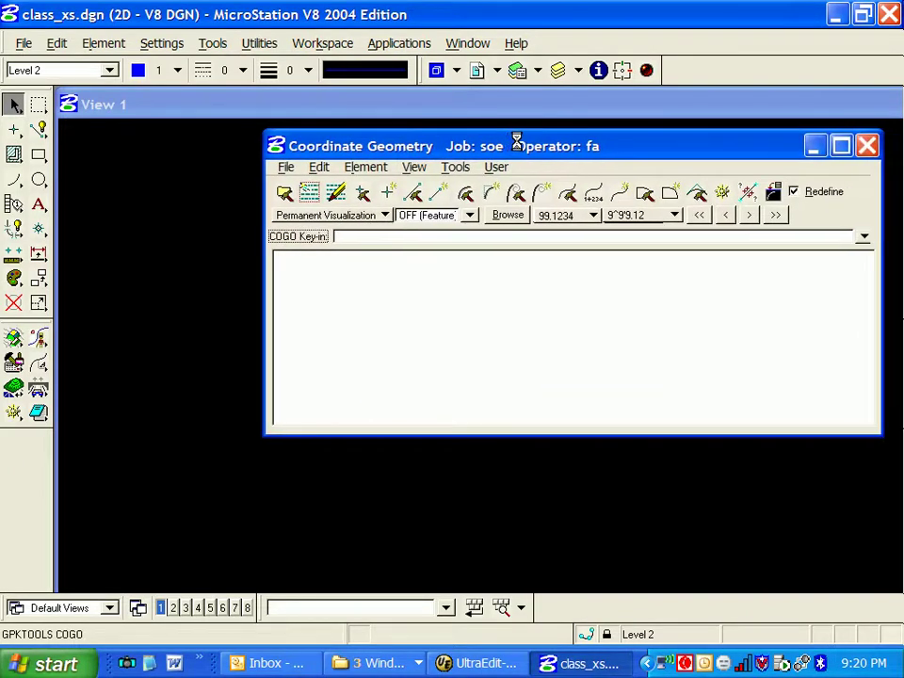
drag(264, 437, 451, 365)
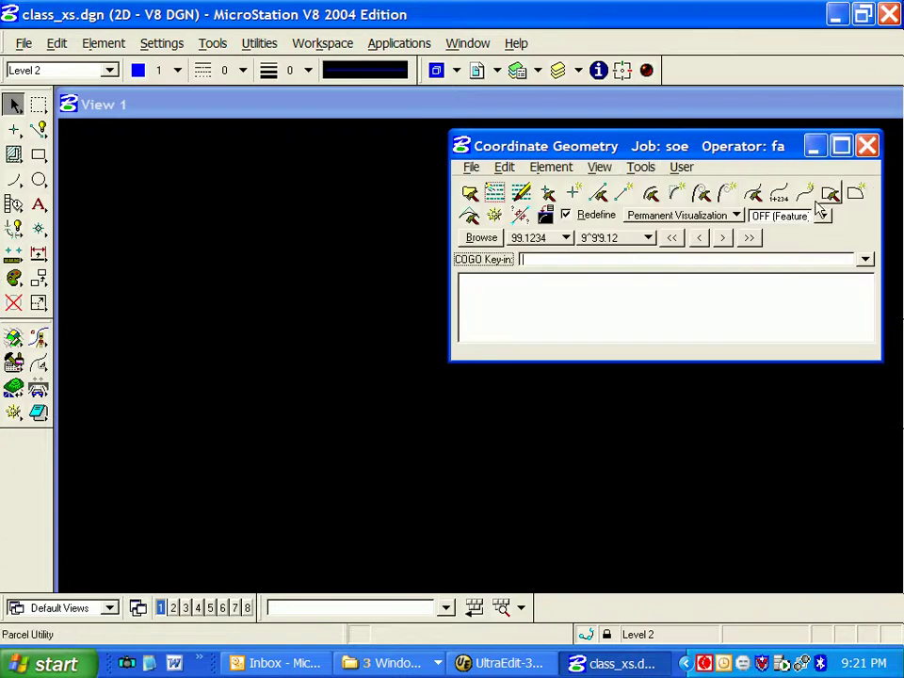
Open the COGO Navigator and visualize chain CL1 in the drawing
click(495, 217)
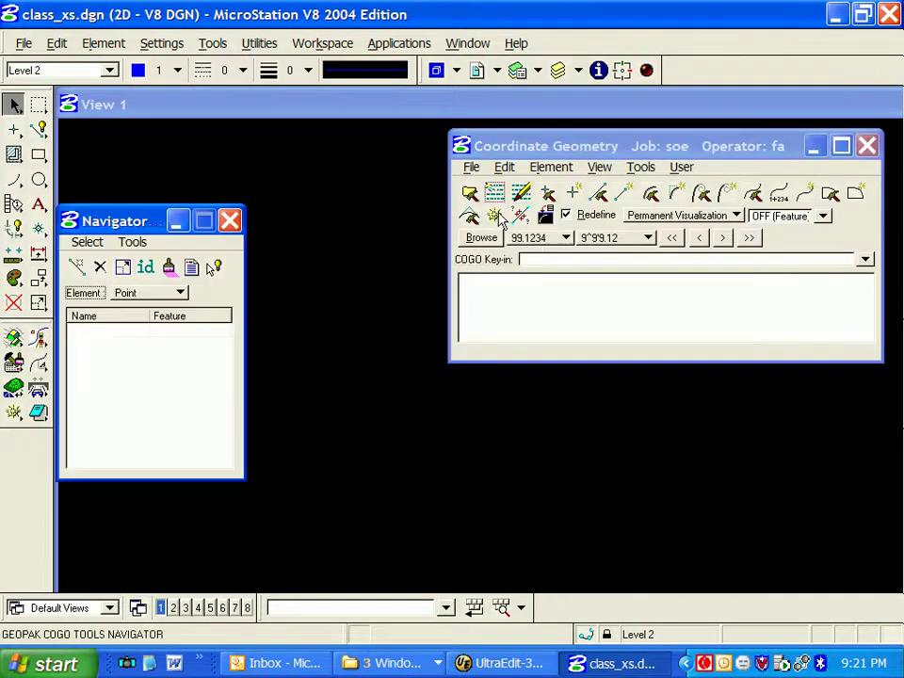
click(83, 334)
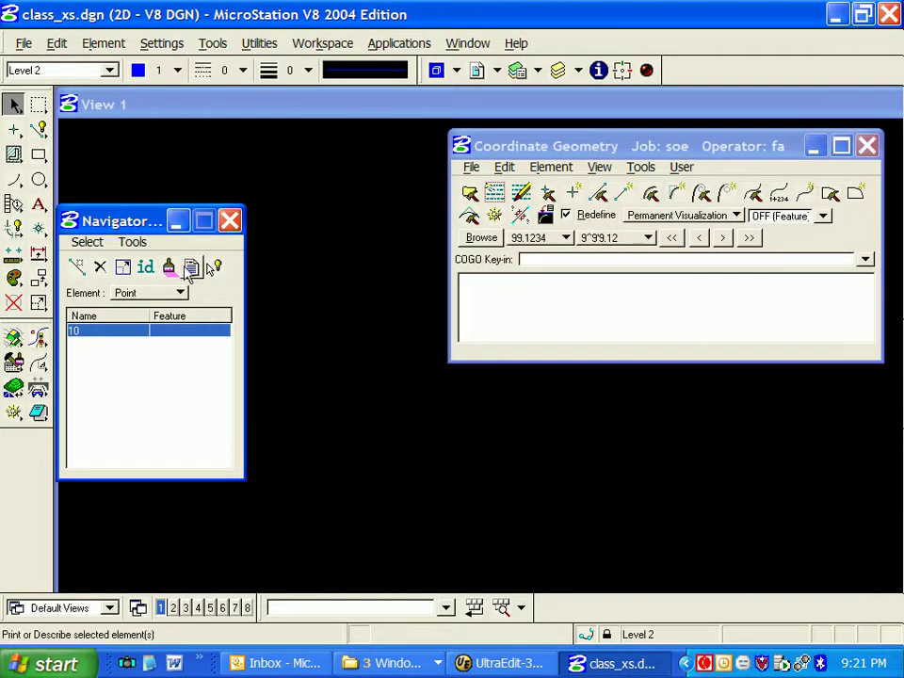
click(151, 293)
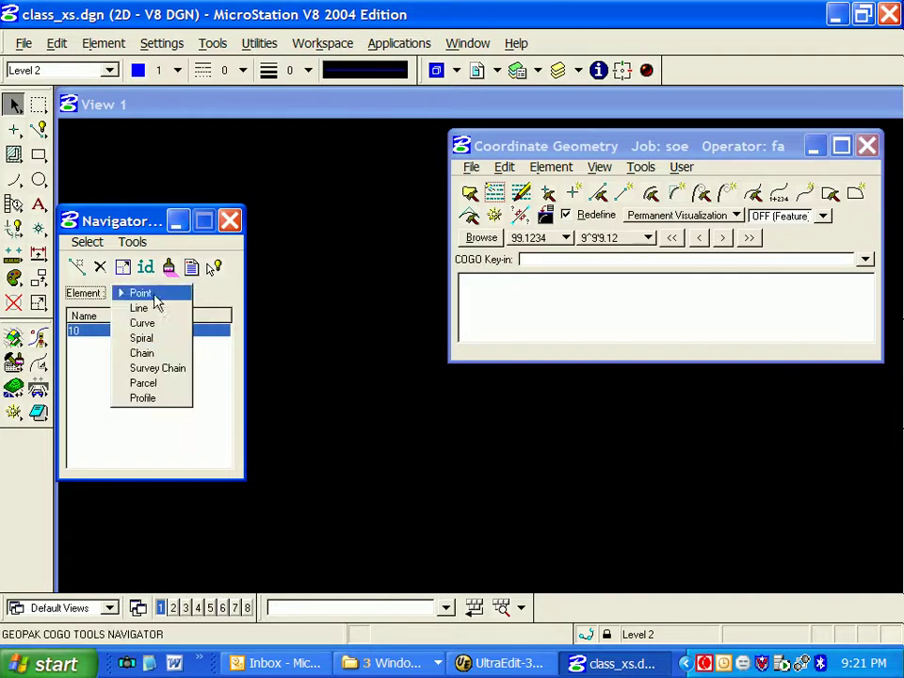
click(142, 353)
click(99, 334)
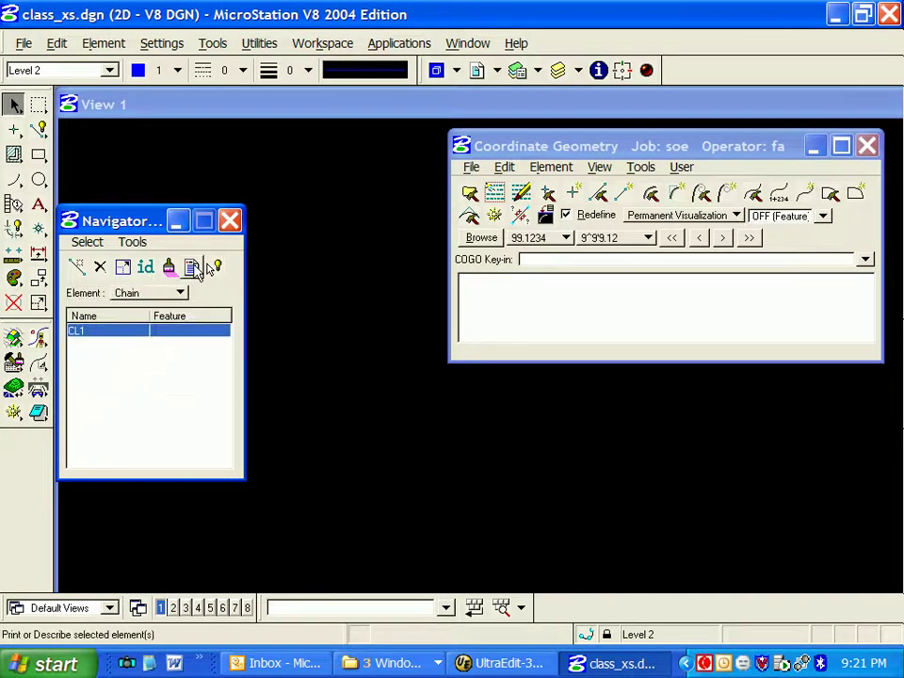
click(169, 268)
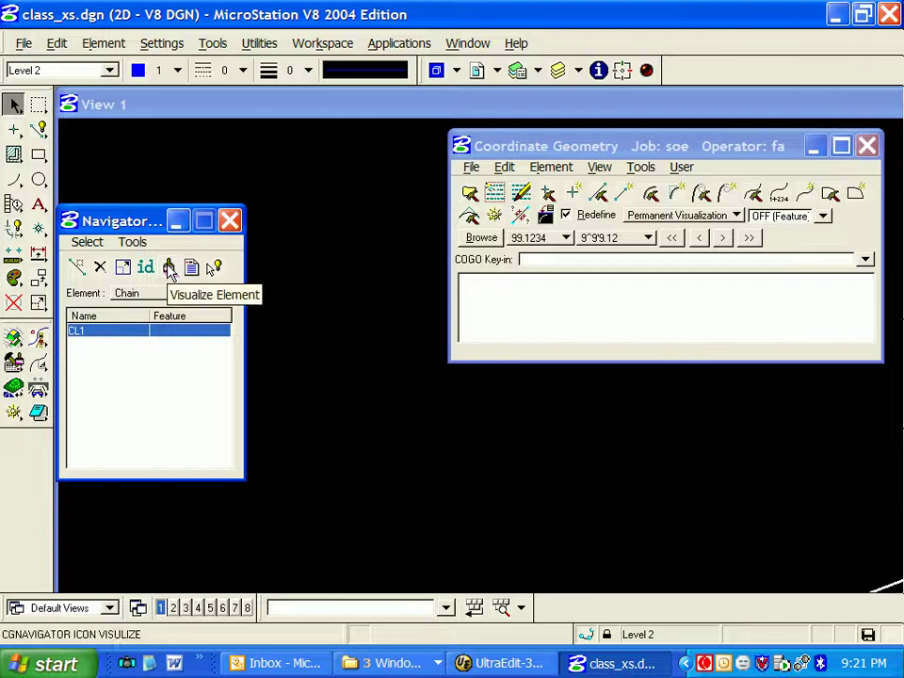
Visualize point 10 from the Navigator's point list, then close the Navigator
click(126, 293)
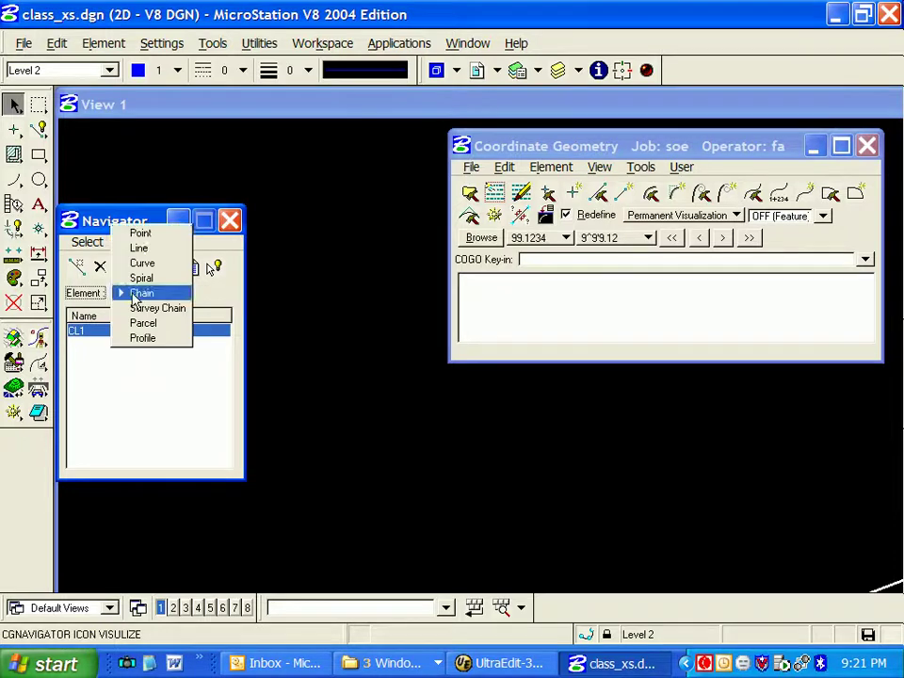
click(141, 240)
click(89, 333)
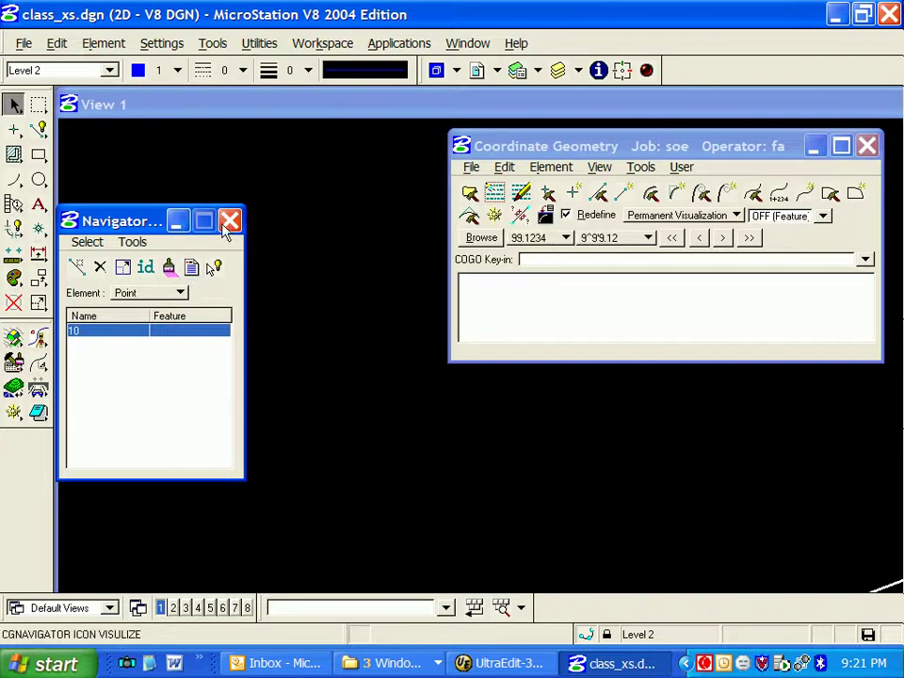
drag(151, 221, 160, 152)
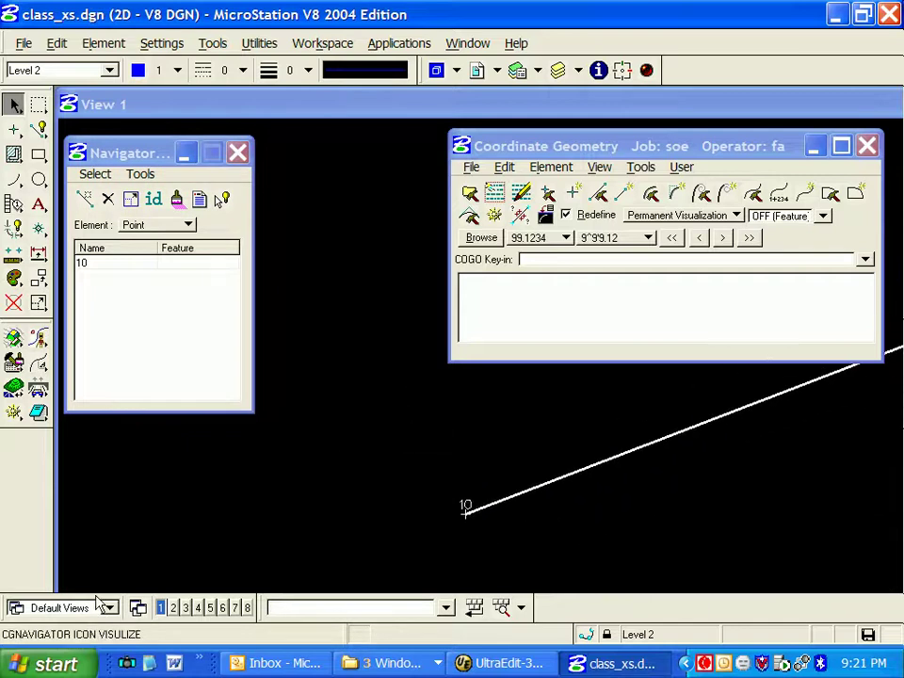
click(237, 154)
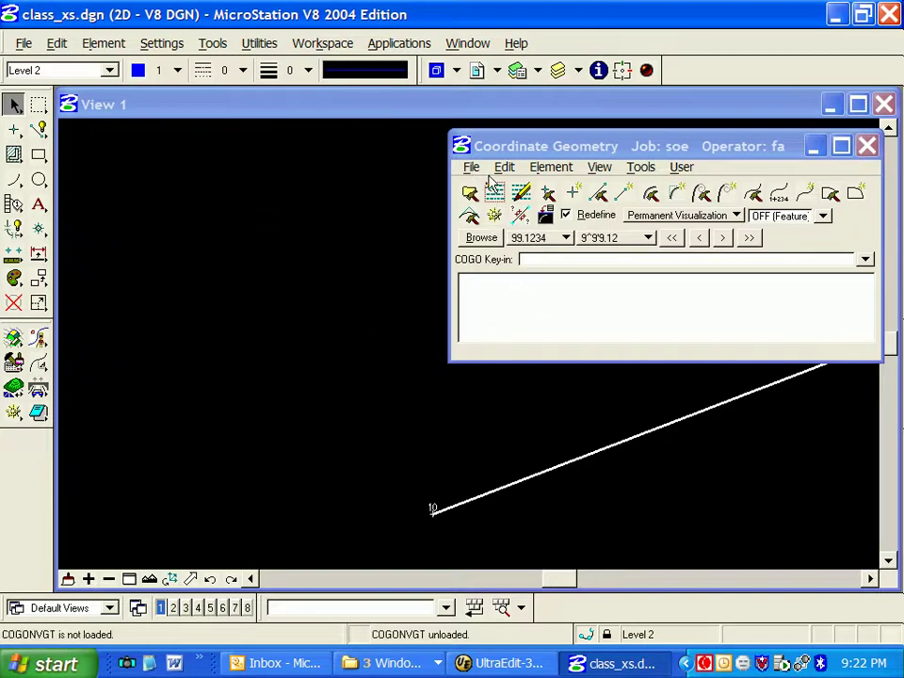
Reopen the COGO Navigator and describe chain CL1
click(544, 219)
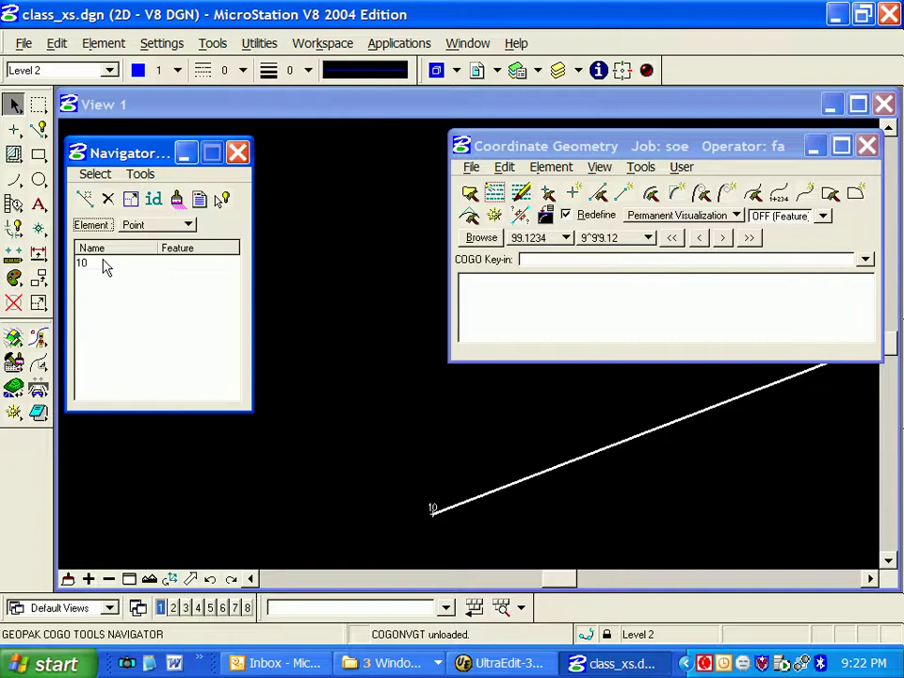
click(156, 231)
click(150, 284)
click(95, 264)
click(200, 199)
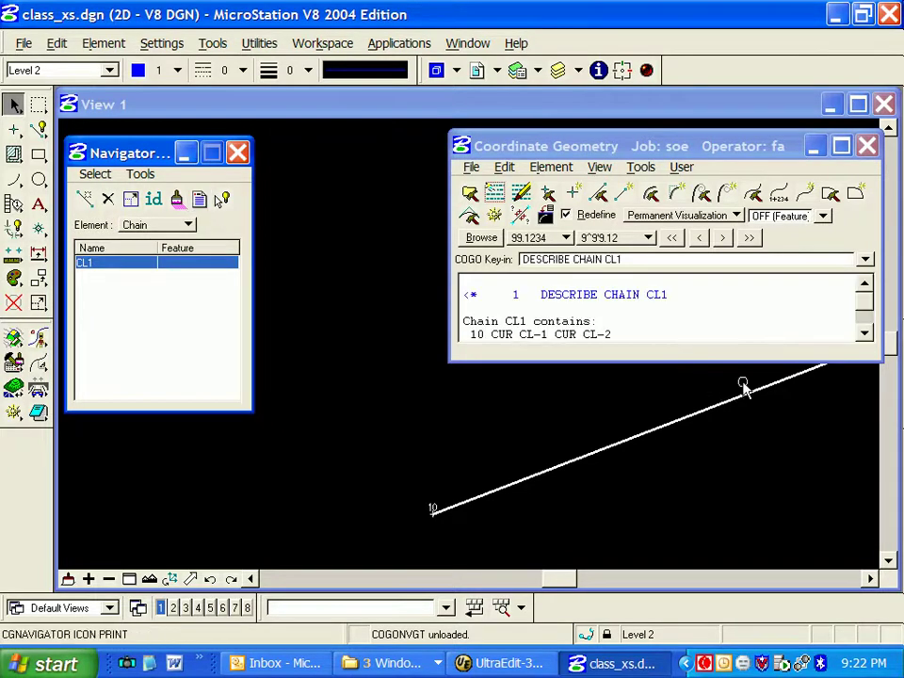
Examine the description of chain CL1, widening the Coordinate Geometry window to read the station of point 10
click(866, 336)
click(866, 336)
click(866, 336)
click(866, 337)
click(866, 336)
click(866, 336)
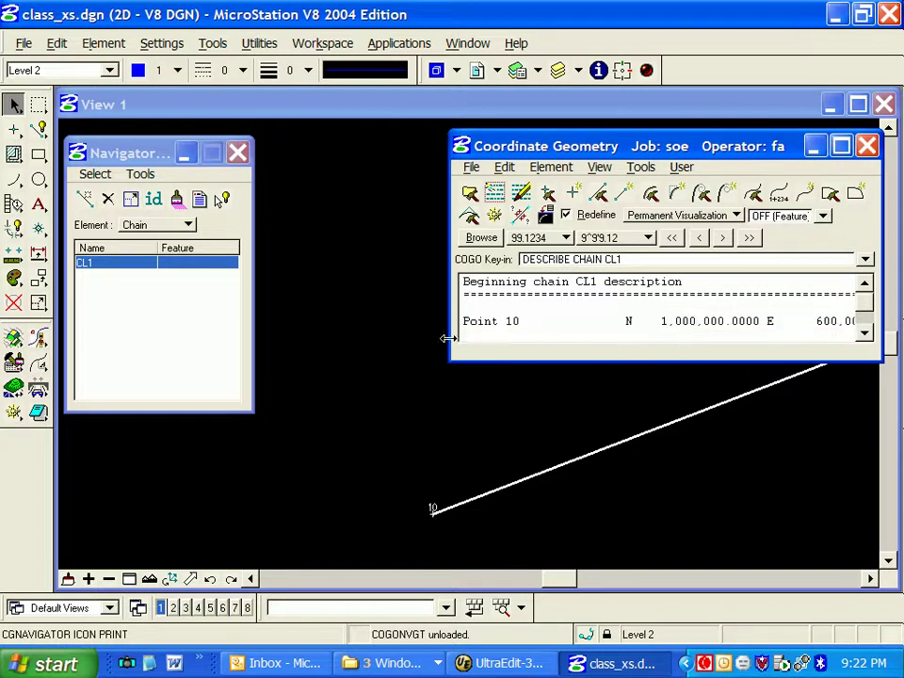
drag(450, 337, 273, 330)
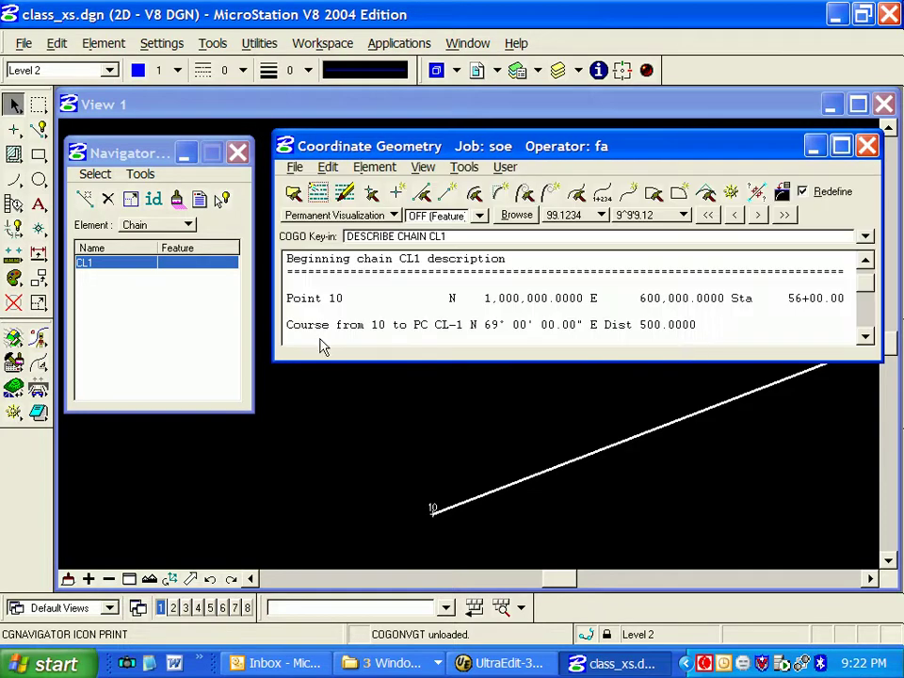
click(826, 300)
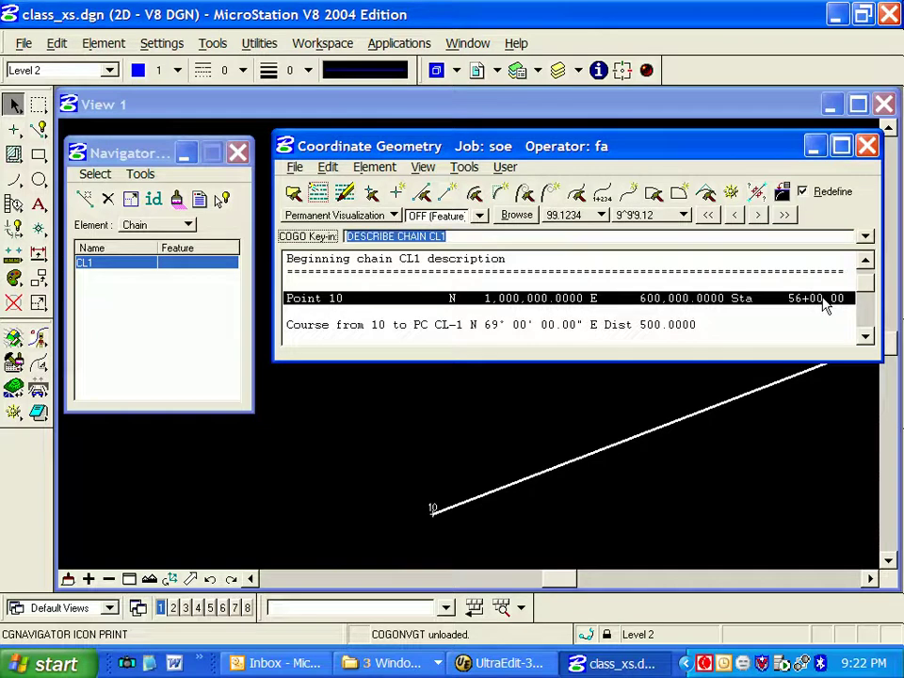
Close the Navigator, open the import of ASCII points into COGO, and move its dialog clear of the chain's start
click(237, 151)
click(294, 170)
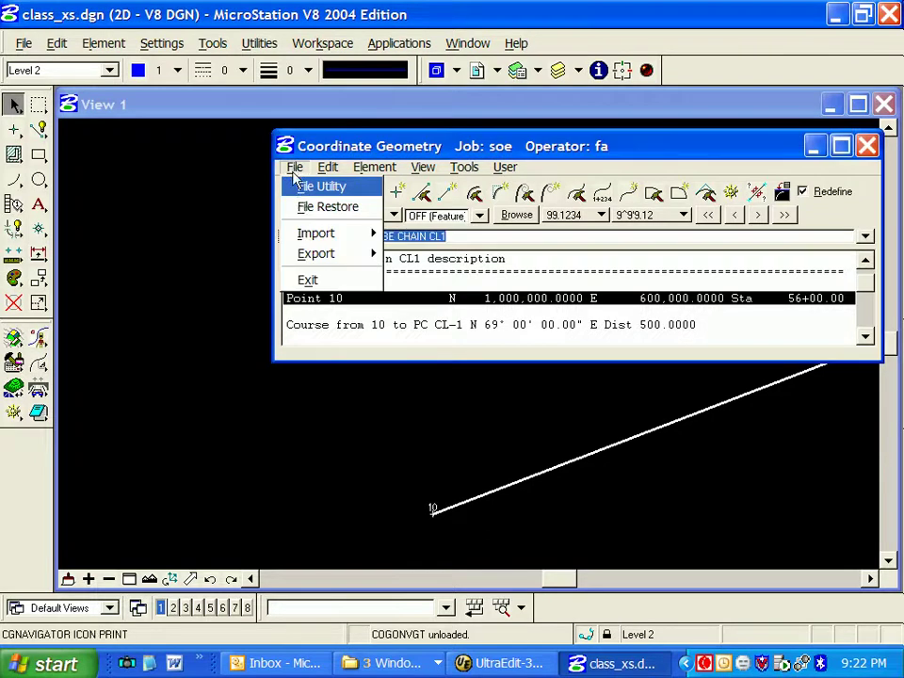
mouse_move(313, 236)
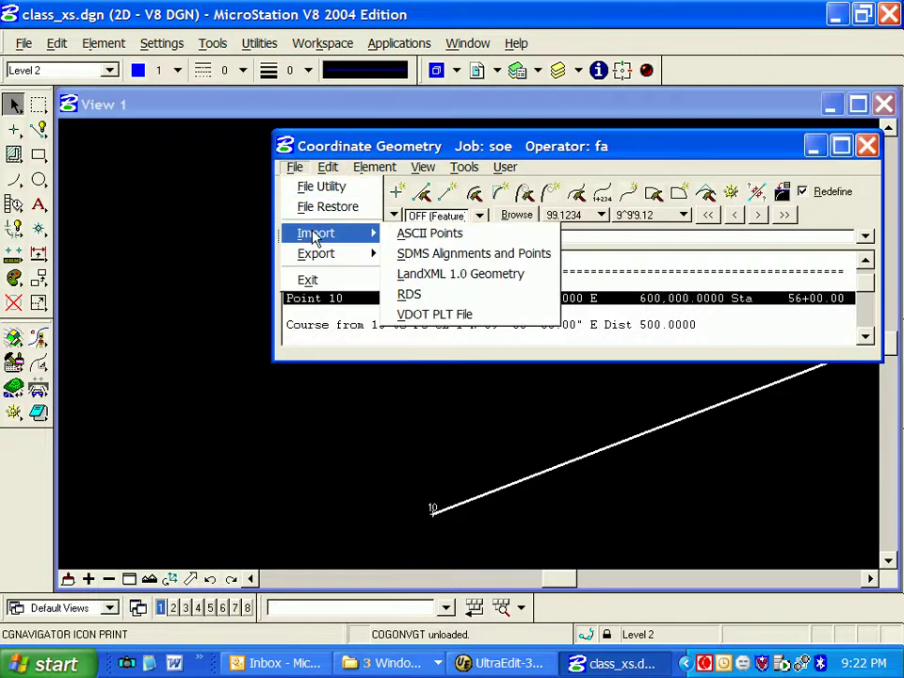
click(483, 239)
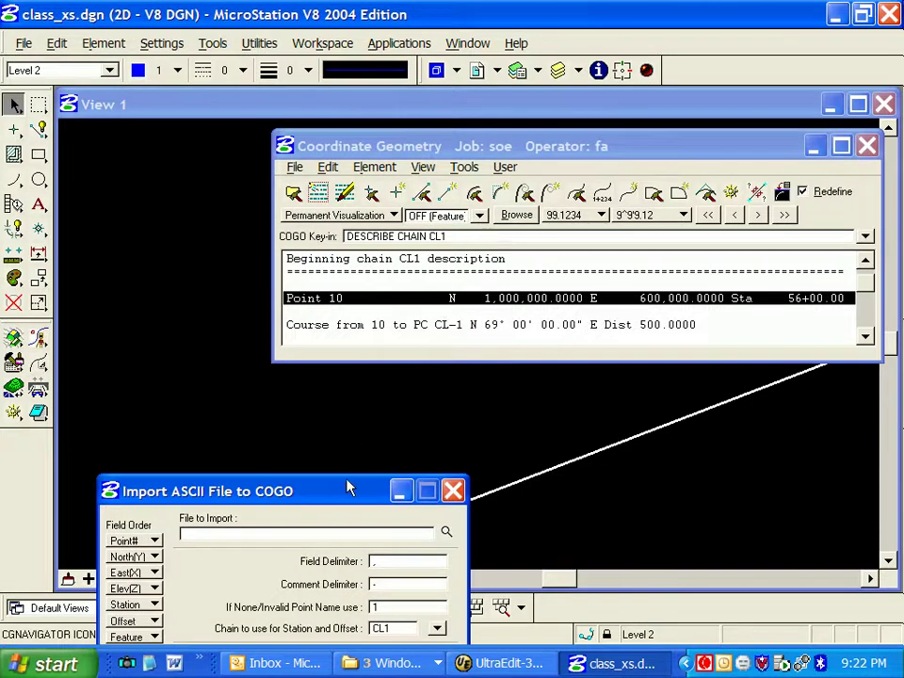
drag(348, 488, 764, 149)
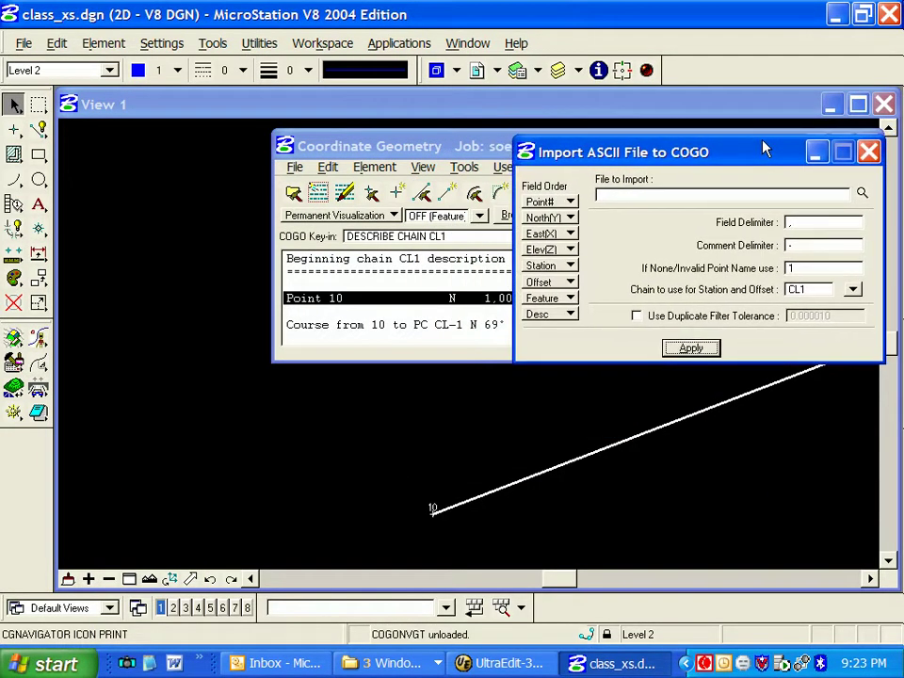
Set the first four import fields to Point#, Station, Offset and Elev(Z), in that order
click(571, 205)
click(567, 207)
click(571, 219)
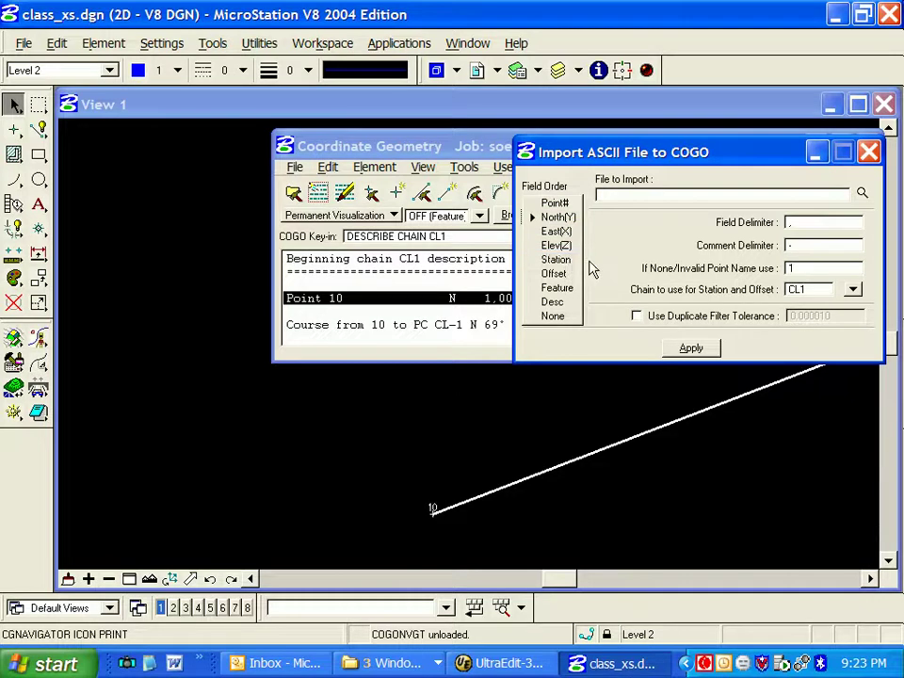
click(577, 262)
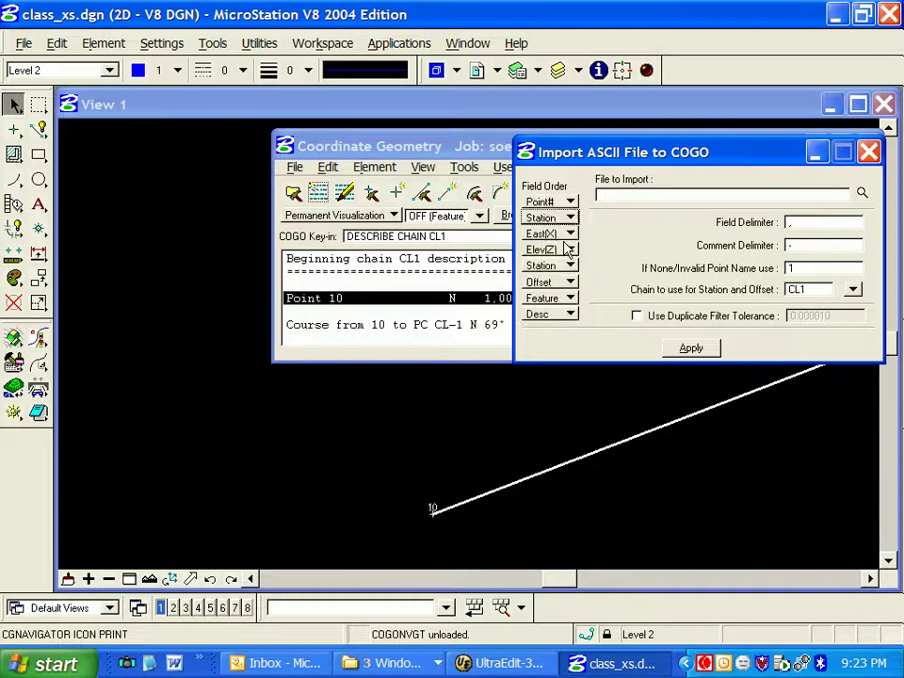
click(571, 234)
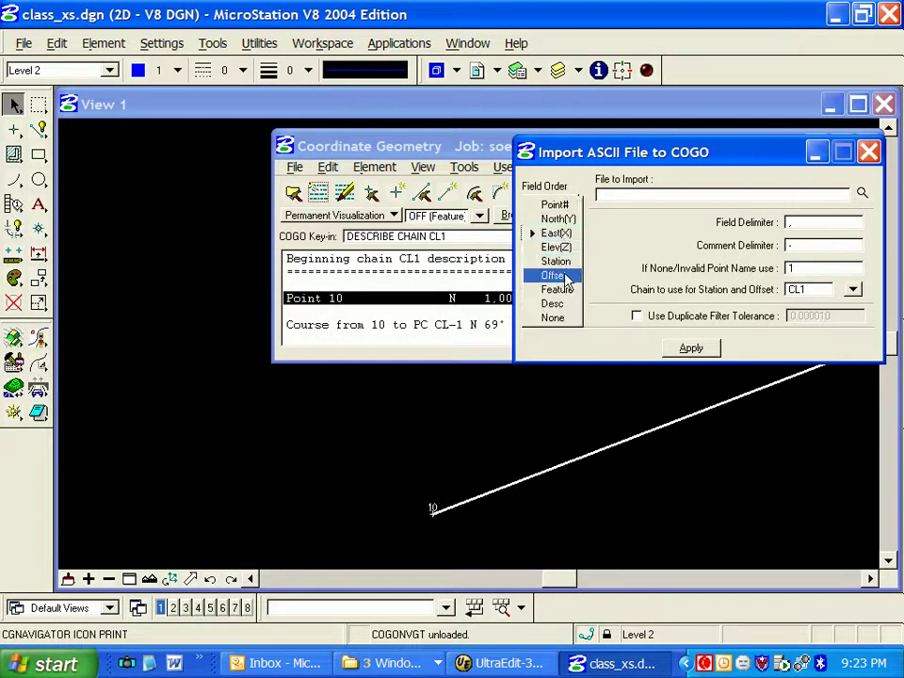
click(573, 276)
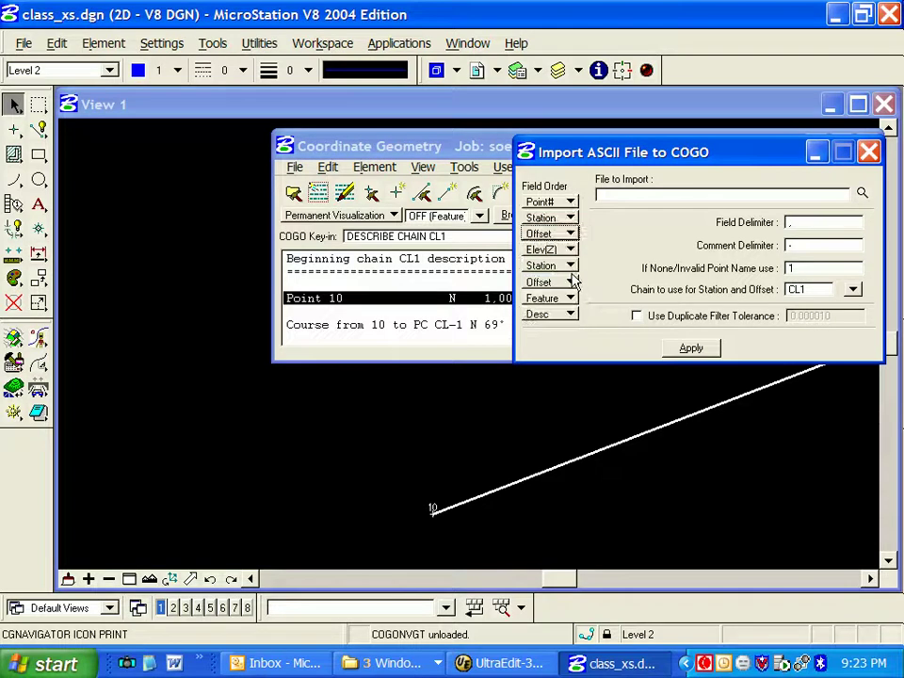
click(571, 253)
click(568, 251)
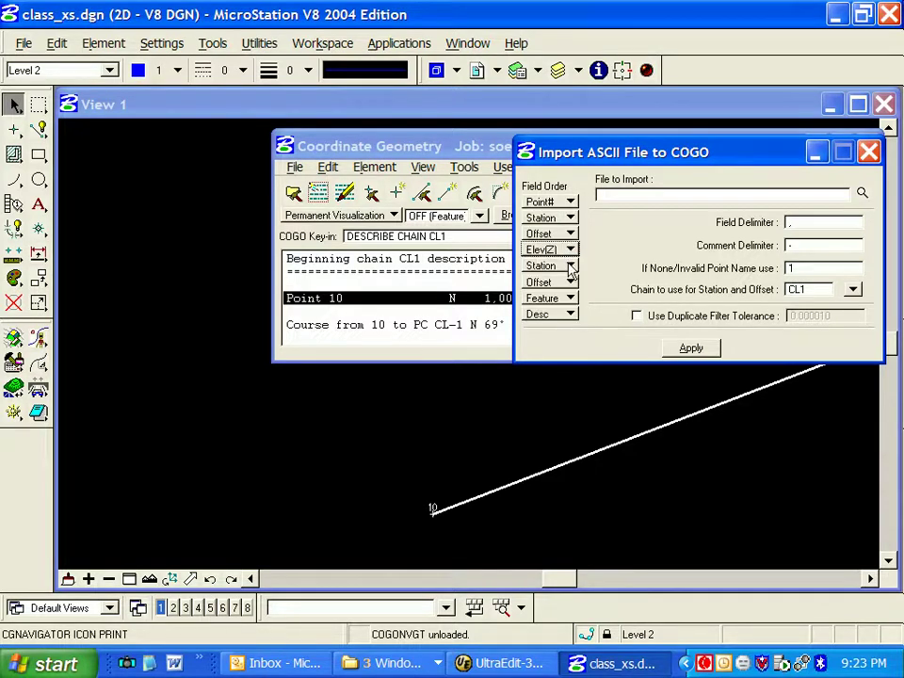
Set the last four fields of the import field order to None
click(571, 265)
click(570, 321)
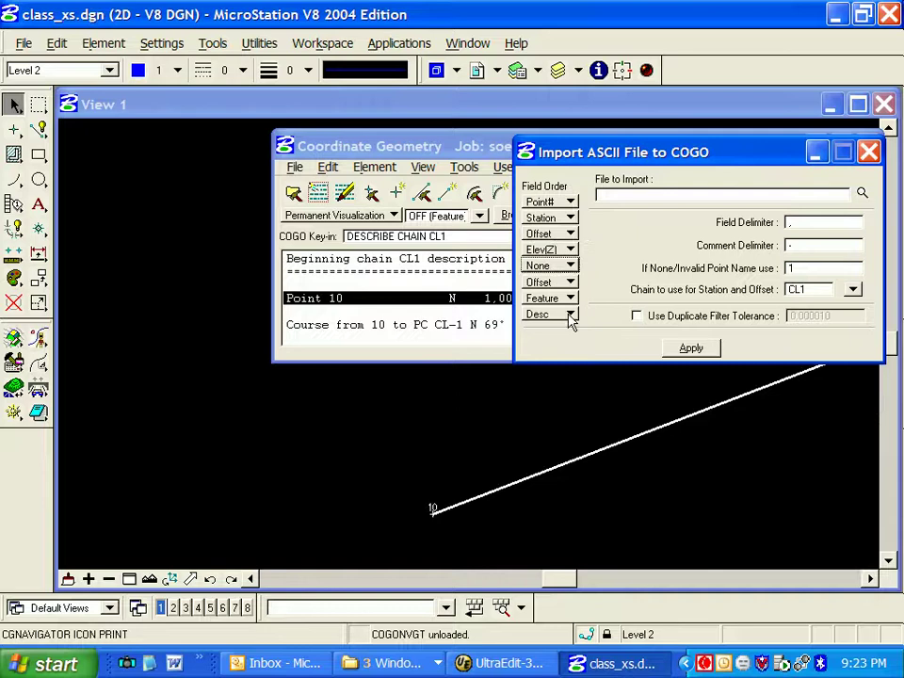
click(570, 283)
click(570, 324)
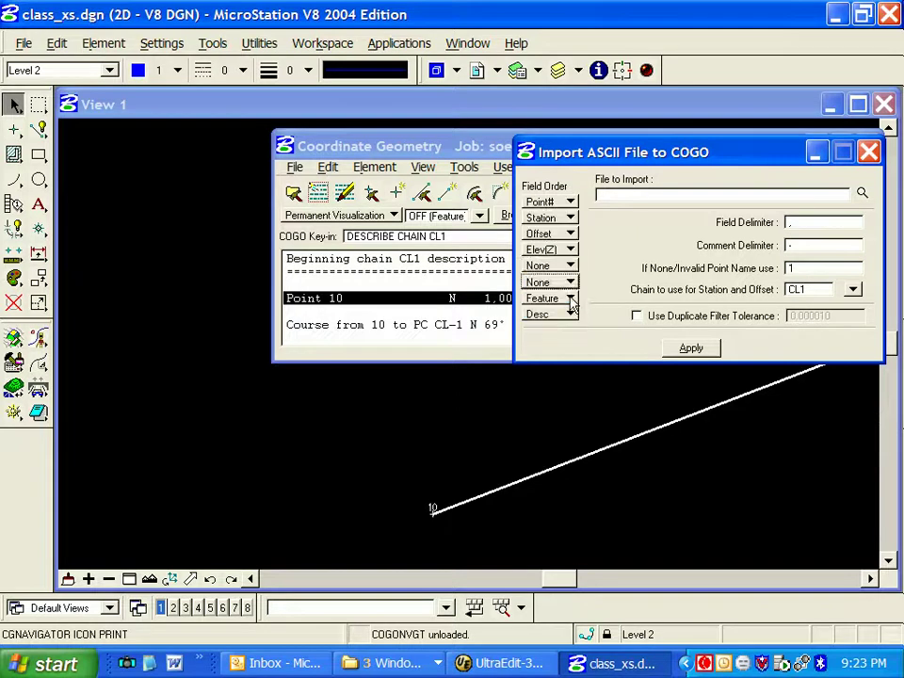
click(571, 299)
click(571, 328)
click(567, 316)
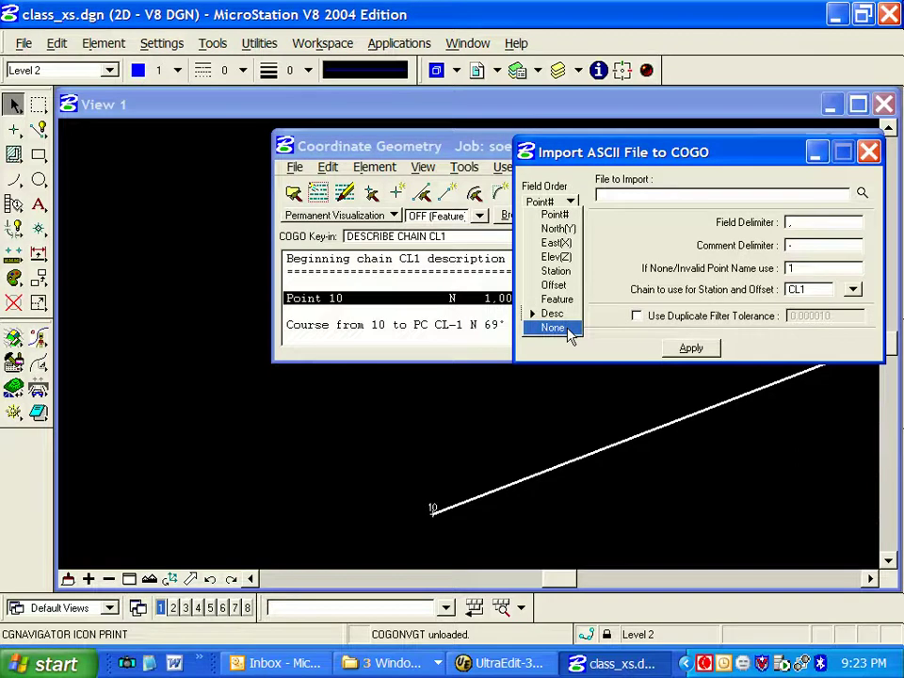
click(571, 328)
Use chain CL1 for station and offset, and set the field delimiter to a space
click(853, 290)
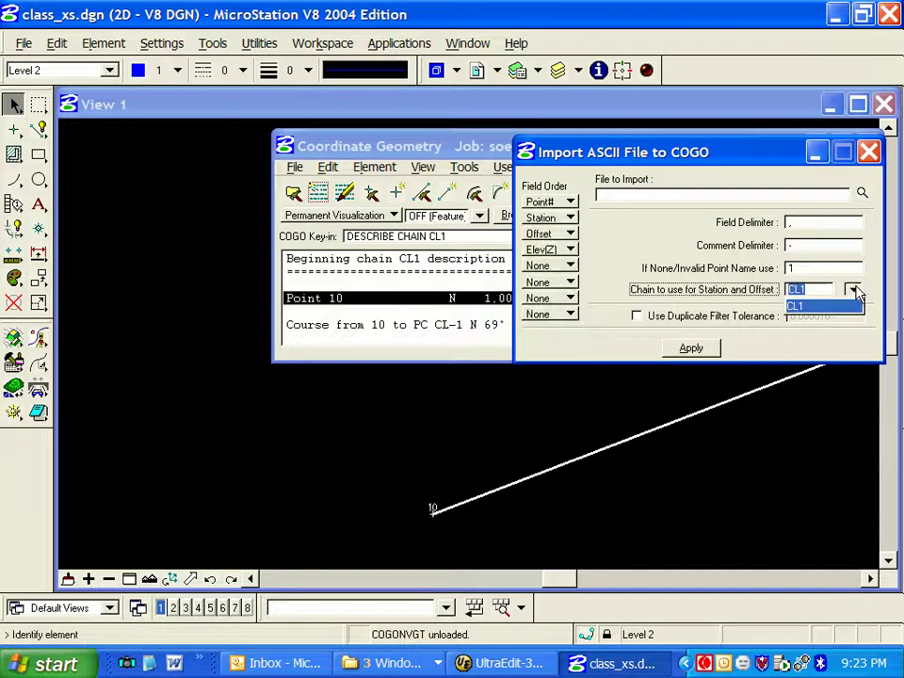
click(857, 295)
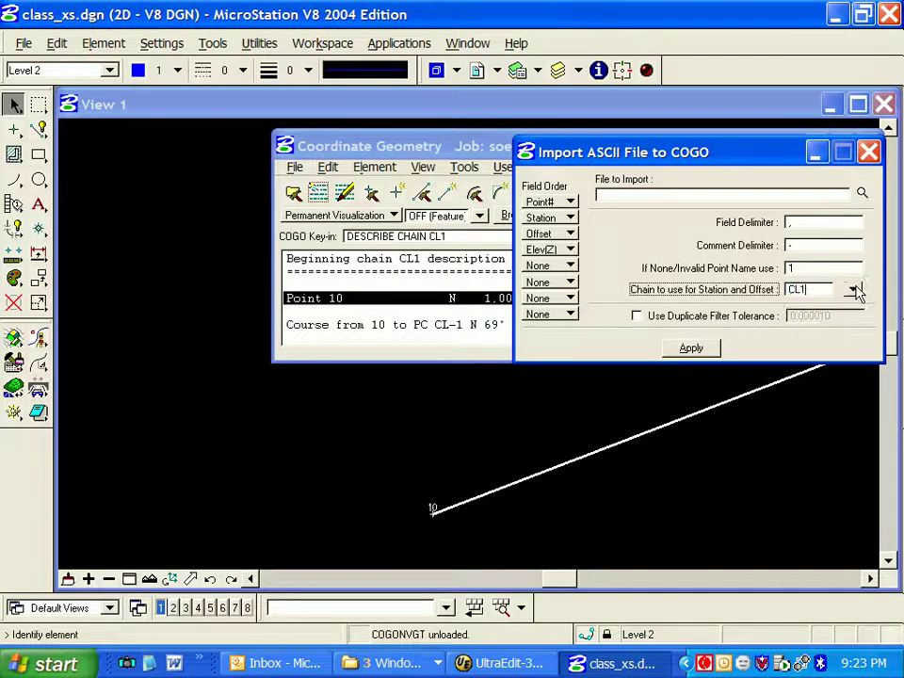
click(796, 226)
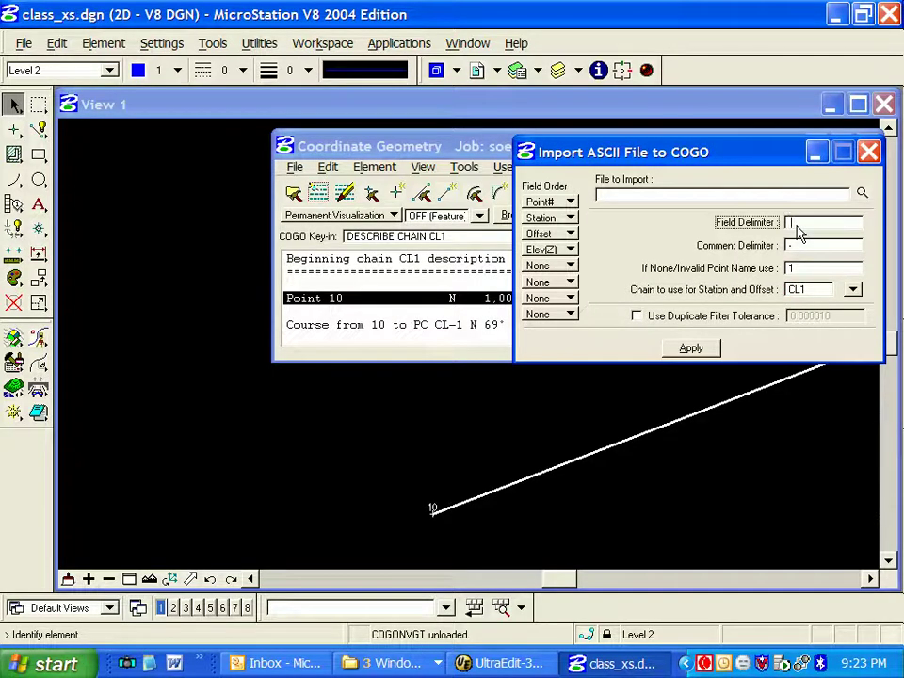
Import the points from soe2.txt and move the Coordinate Geometry window aside to uncover them in the drawing
click(862, 193)
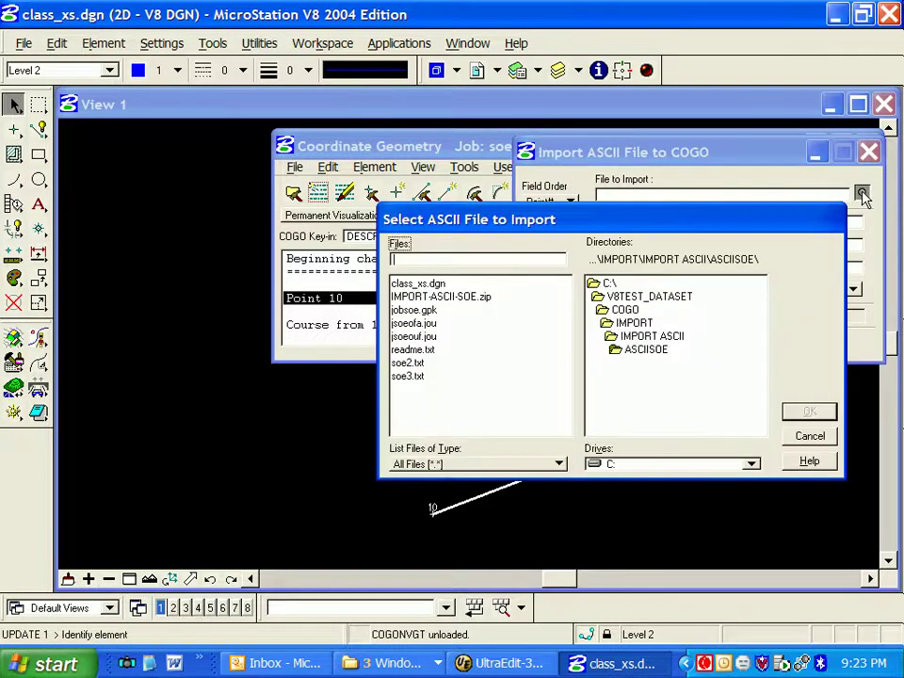
click(415, 364)
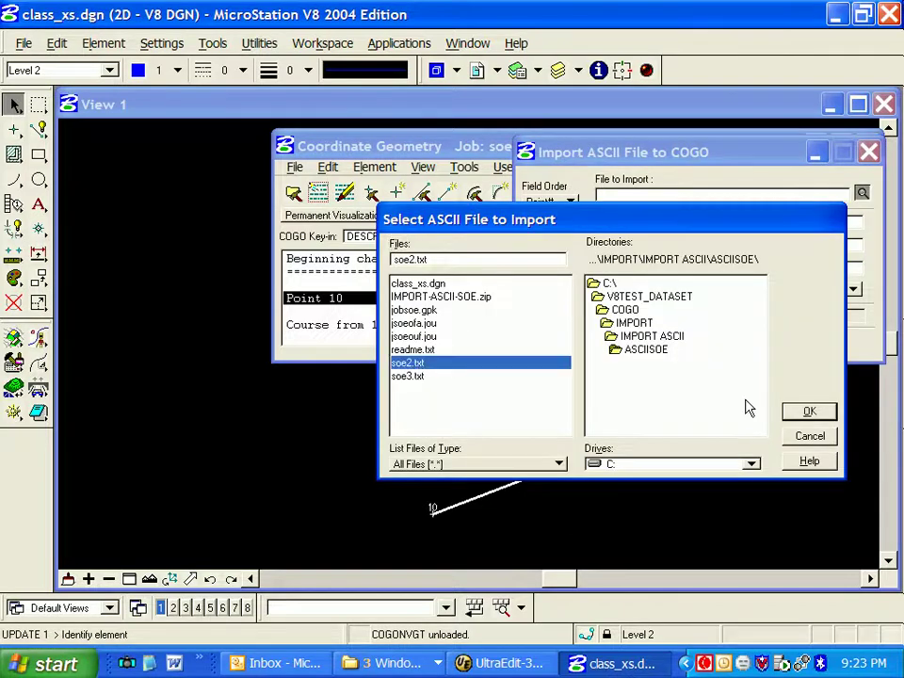
click(809, 412)
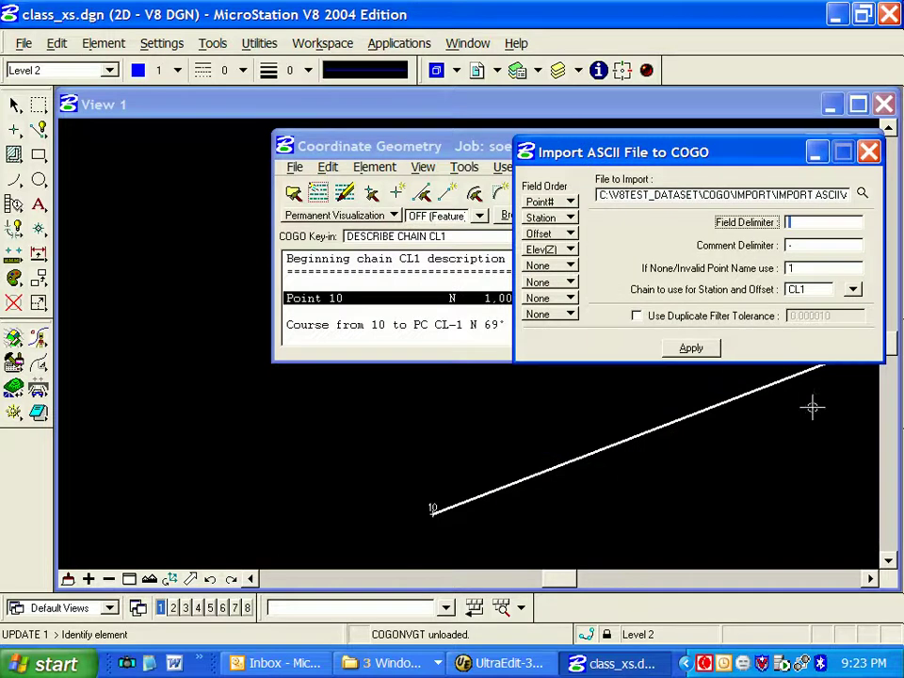
click(695, 350)
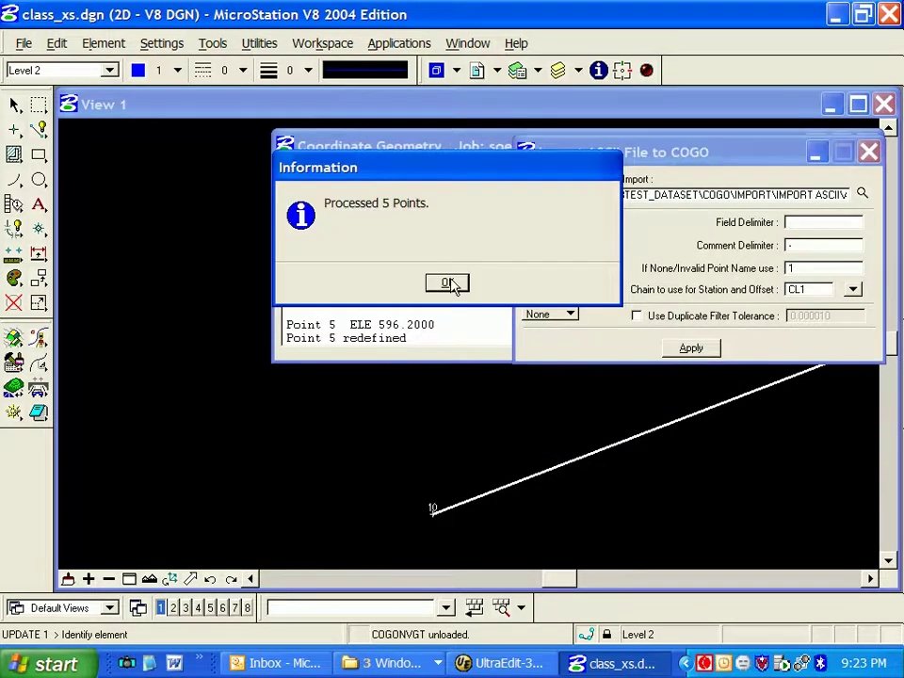
click(448, 283)
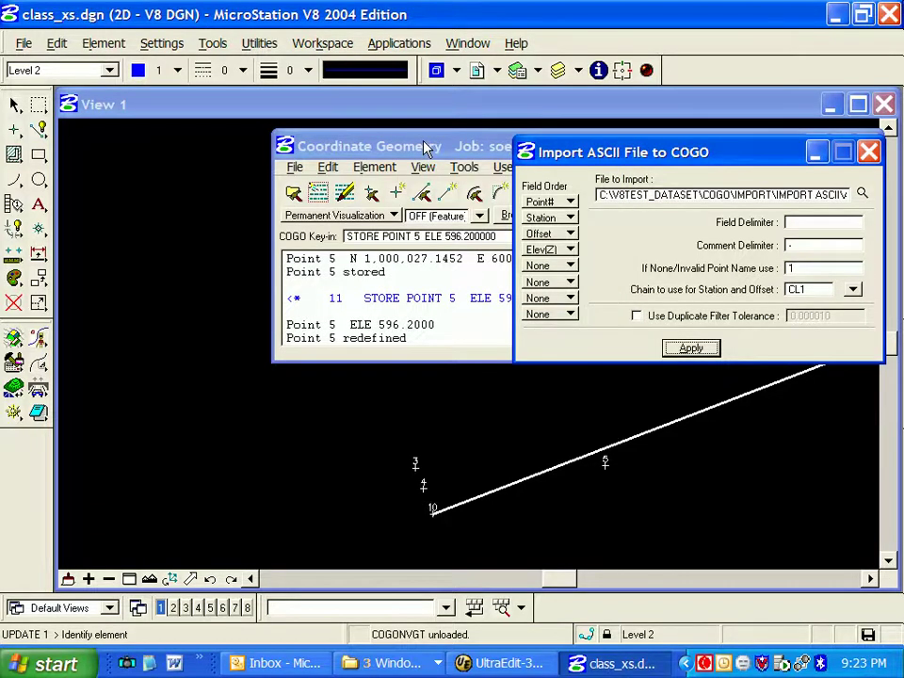
drag(426, 148, 559, 146)
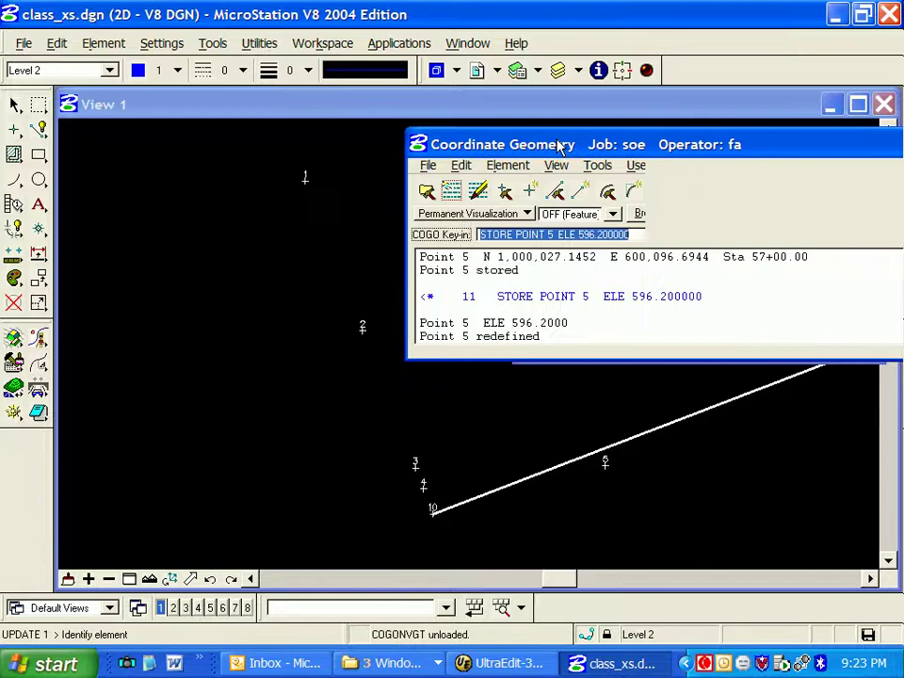